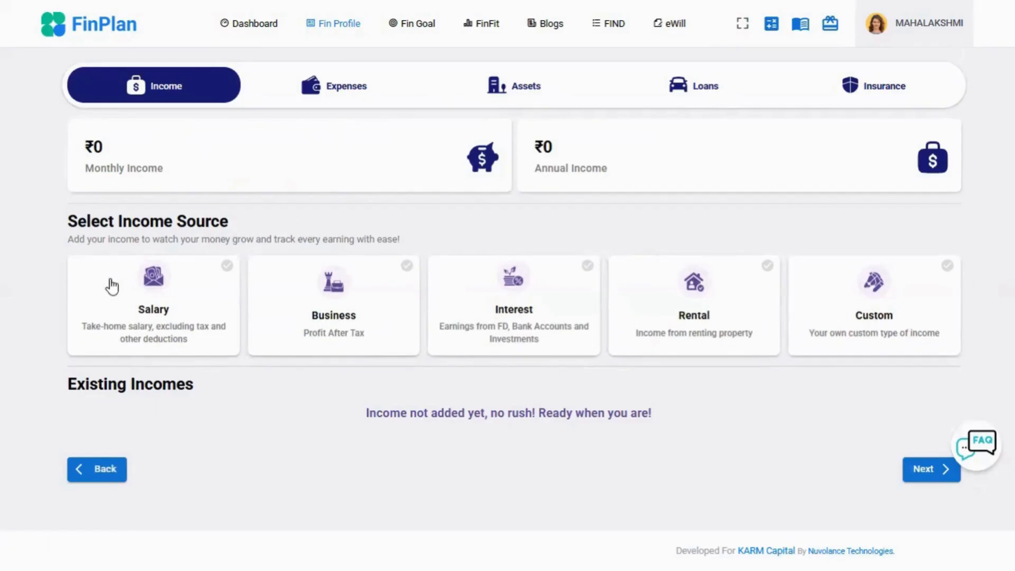
# - Add a Salary income of ₹1,00,000 with a Monthly interval
pyautogui.click(158, 323)
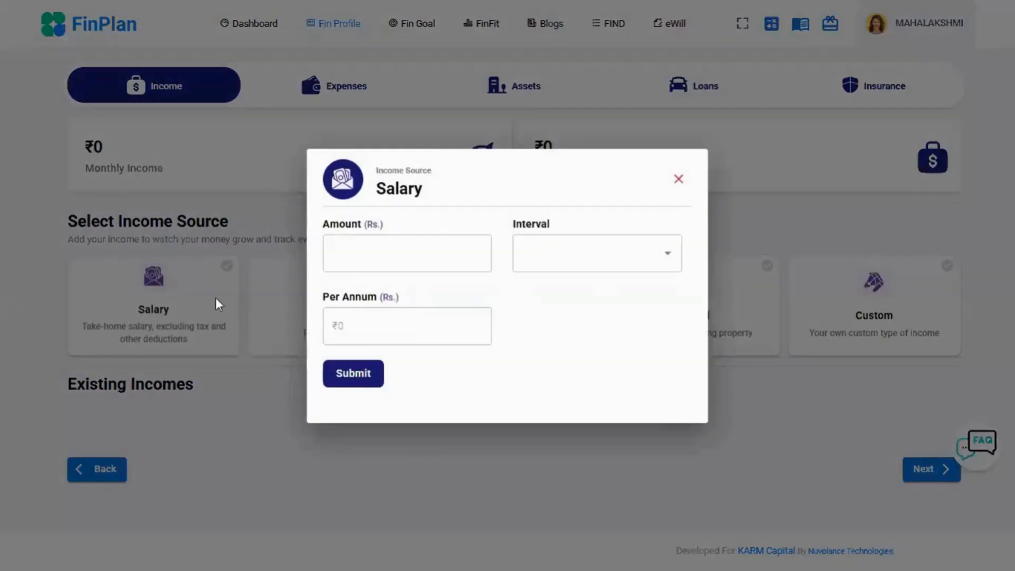
pyautogui.click(342, 258)
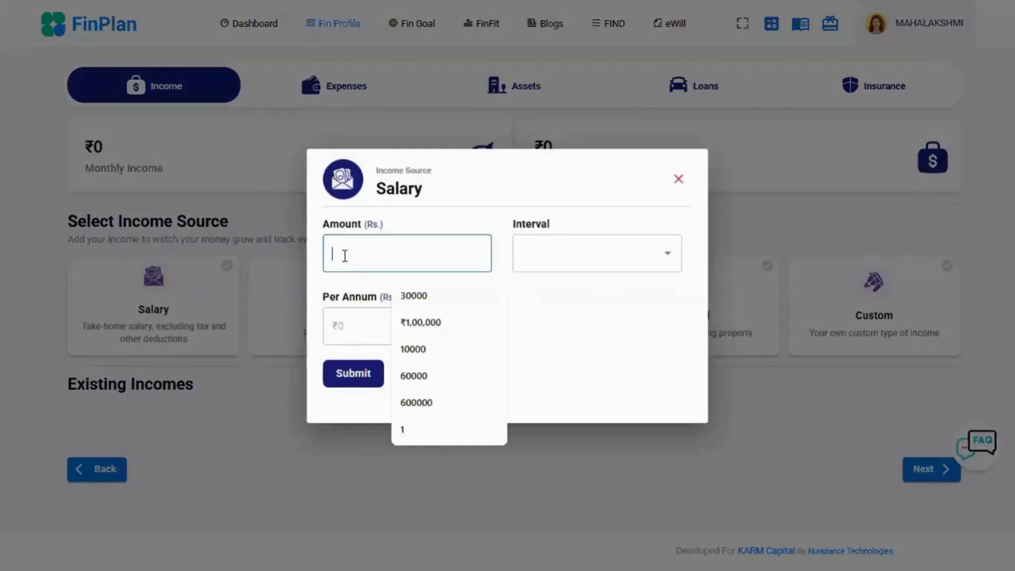
pyautogui.click(416, 323)
pyautogui.click(627, 258)
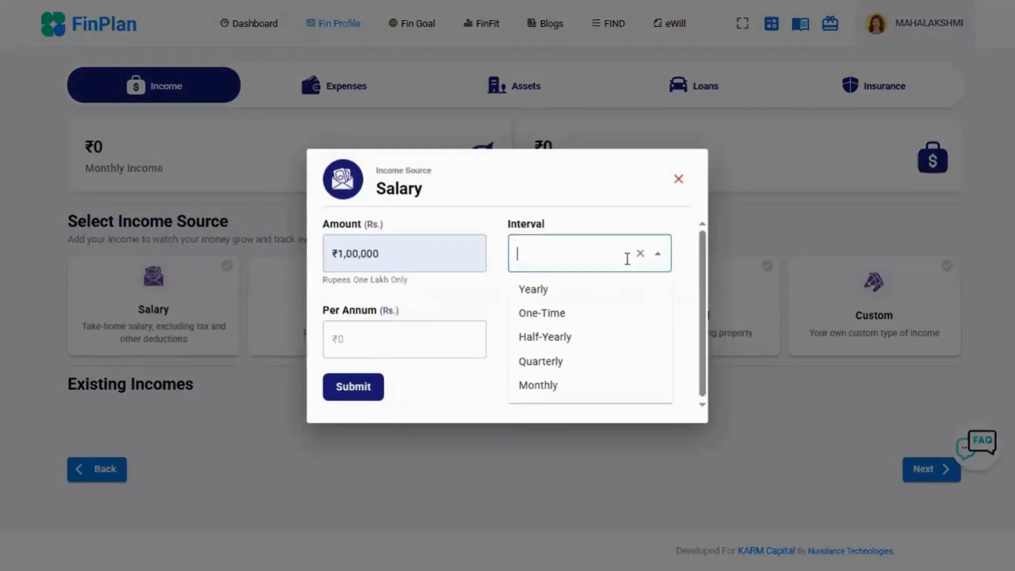
pyautogui.click(563, 387)
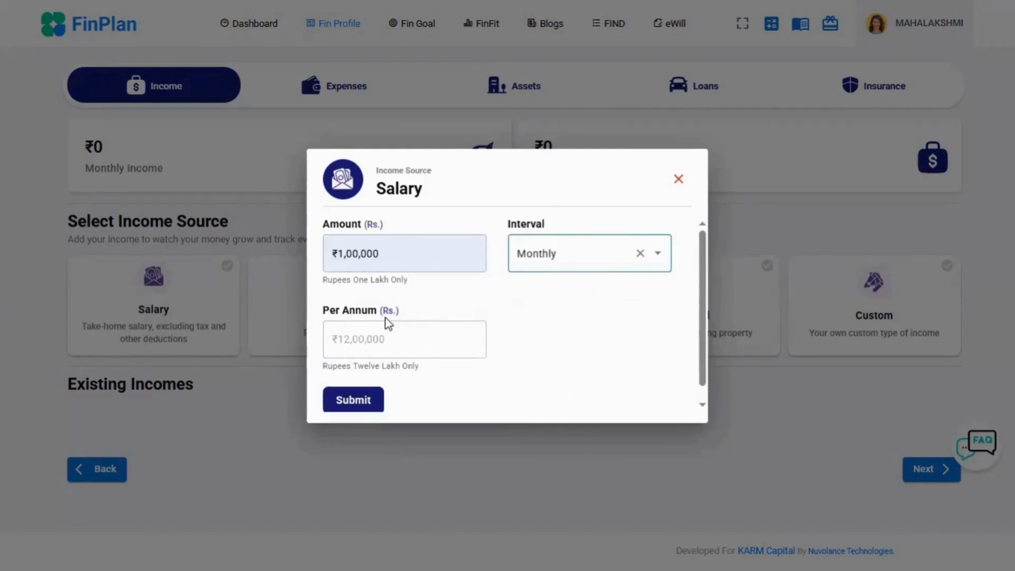
pyautogui.click(362, 403)
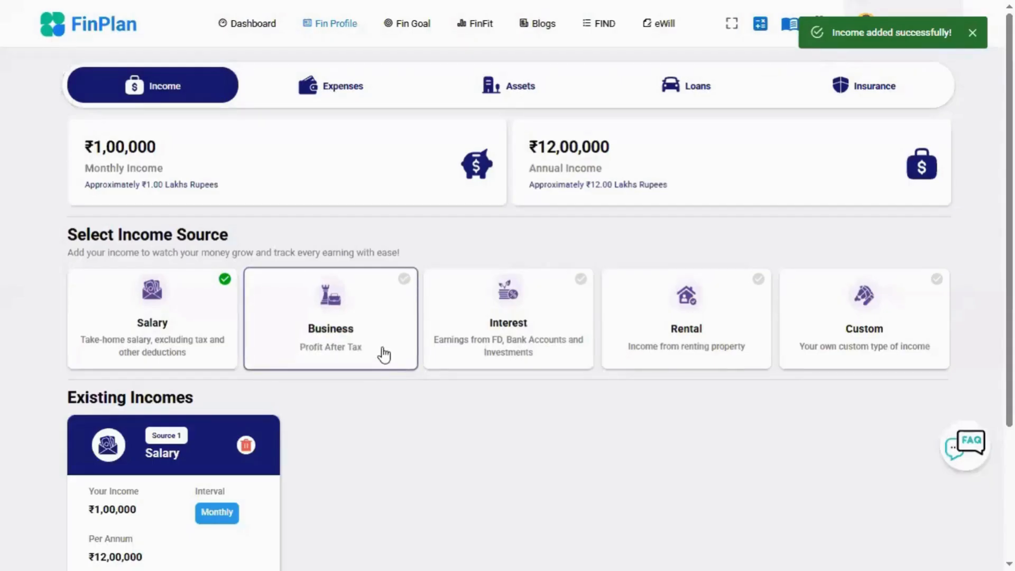
# - Add a Business income of ₹1,00,000 with a Monthly interval
pyautogui.click(341, 351)
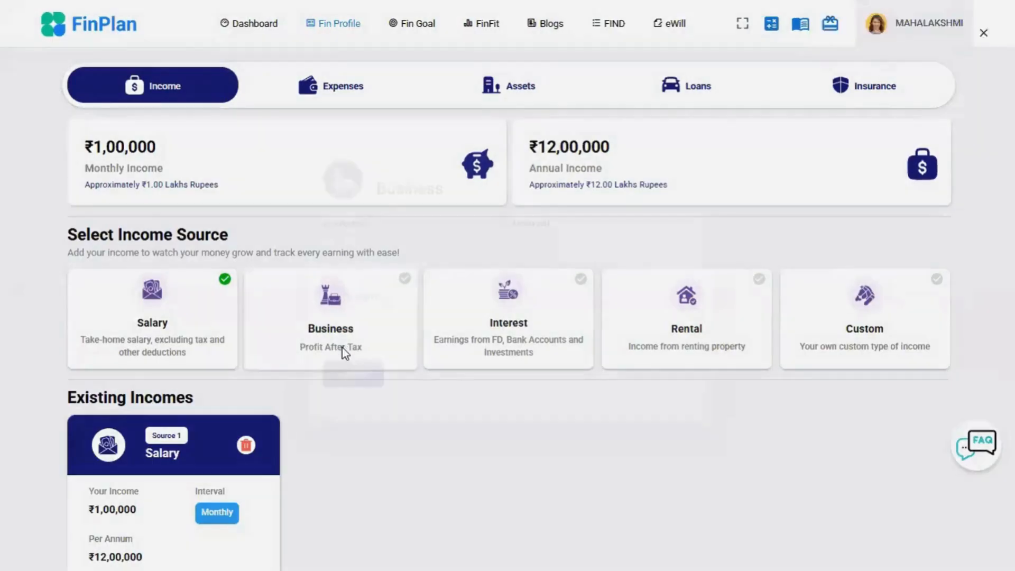
pyautogui.click(355, 256)
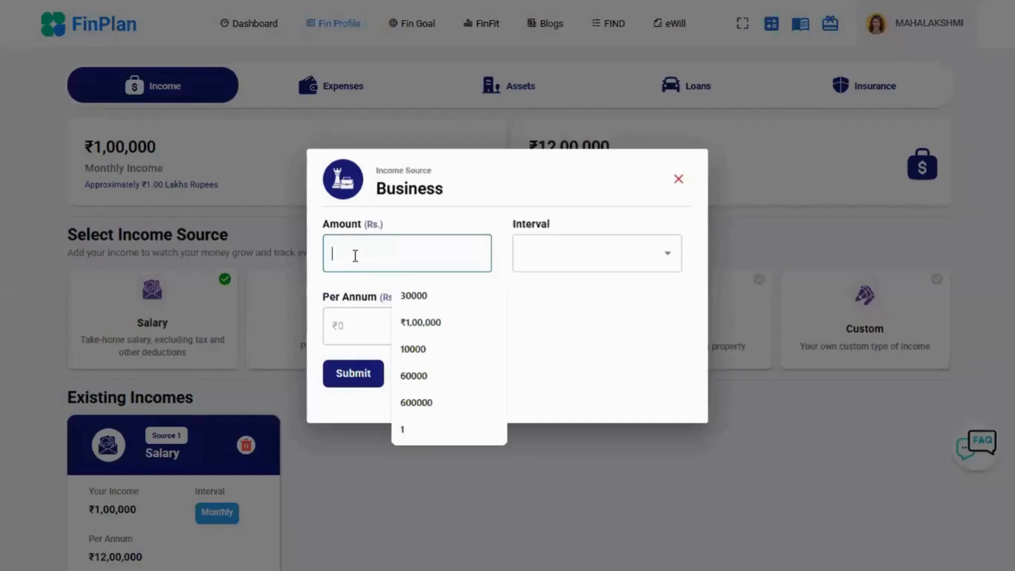
pyautogui.click(432, 323)
pyautogui.click(536, 260)
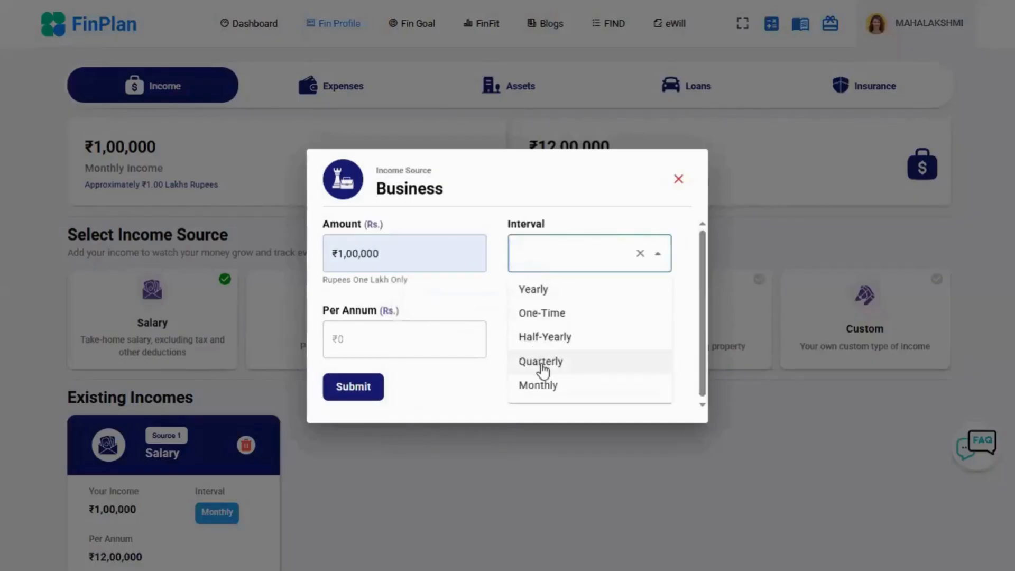
pyautogui.click(550, 385)
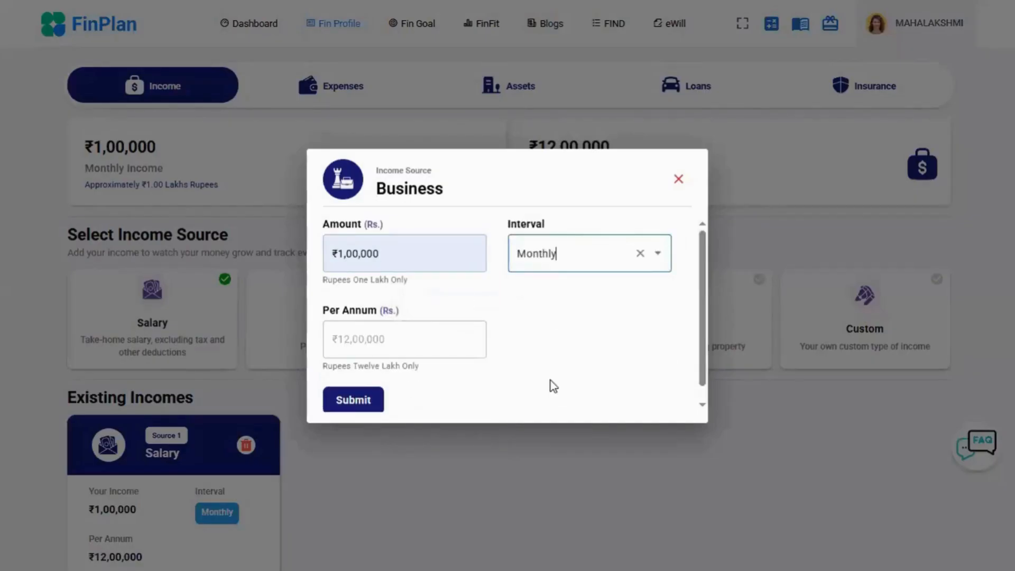
pyautogui.click(374, 407)
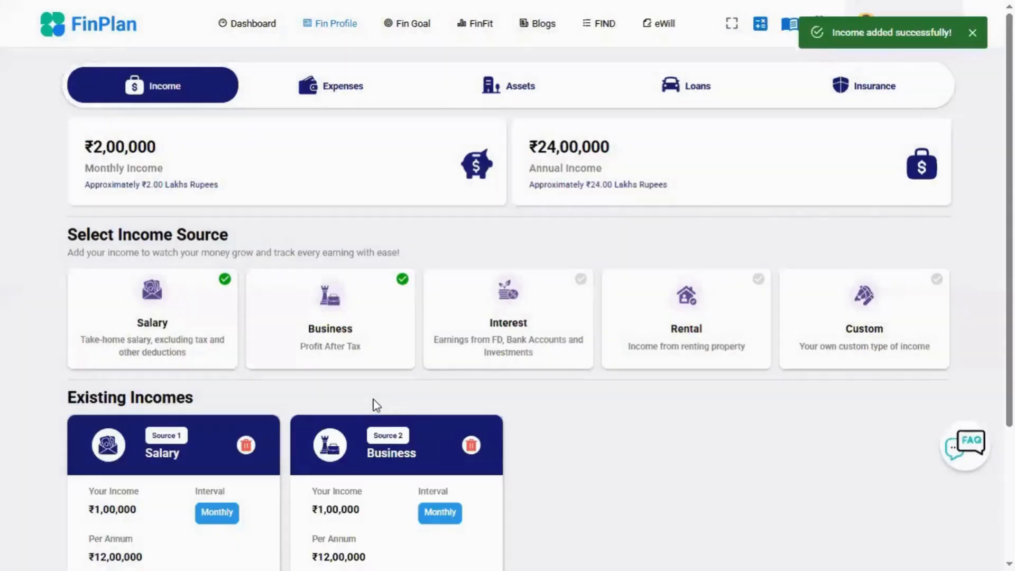
# - Add an Interest income of ₹1,00,000 with a Monthly interval
pyautogui.click(505, 326)
pyautogui.click(432, 255)
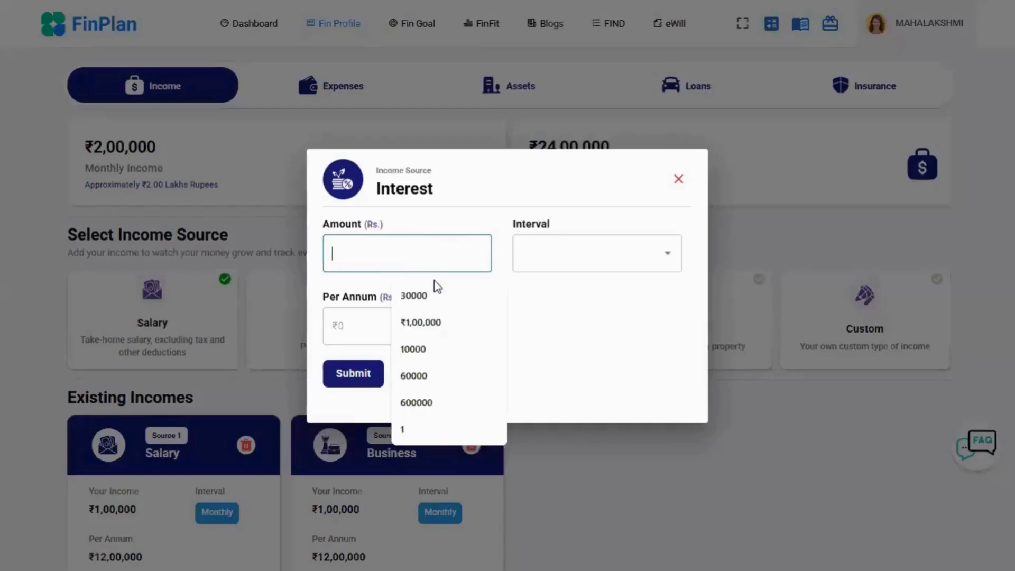
pyautogui.click(437, 322)
pyautogui.click(605, 260)
pyautogui.click(562, 385)
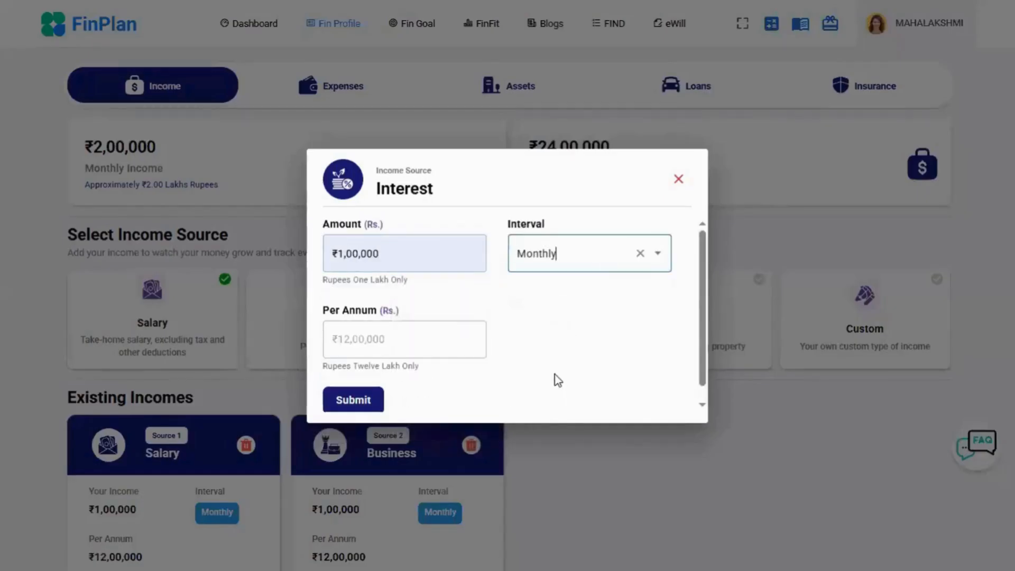
pyautogui.click(376, 400)
# - Add a Rental income of ₹1,00,000 with a Monthly interval
pyautogui.click(630, 333)
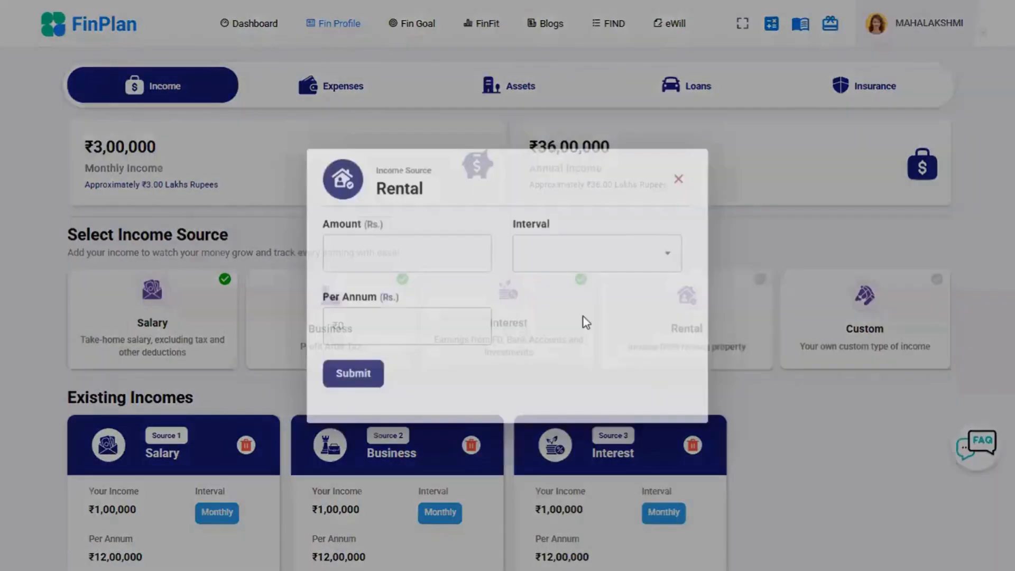
pyautogui.click(398, 261)
pyautogui.click(433, 322)
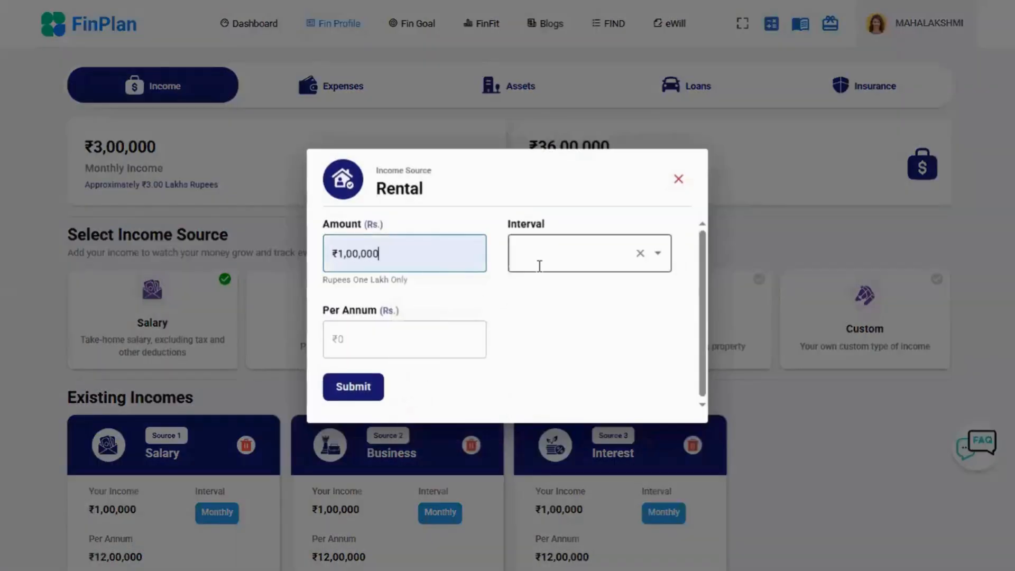
pyautogui.click(539, 265)
pyautogui.click(548, 385)
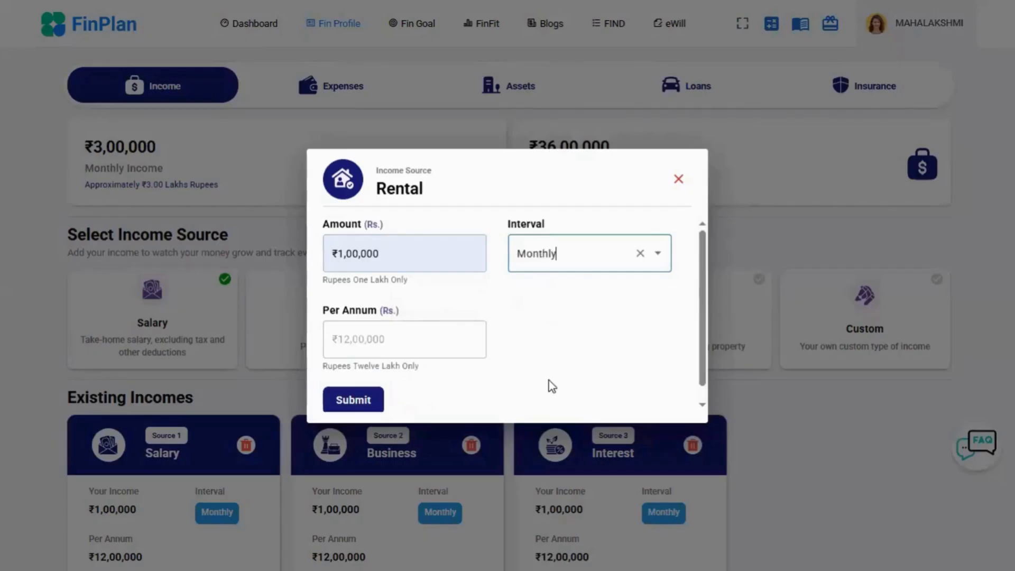
pyautogui.click(365, 405)
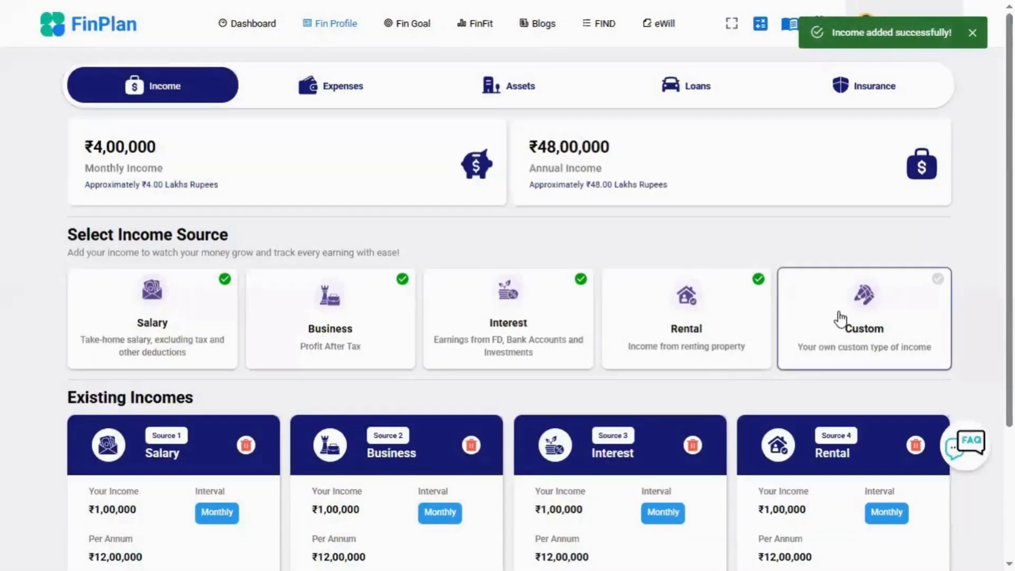
# - Add a Custom income of ₹1,00,000 with a Monthly interval
pyautogui.click(840, 319)
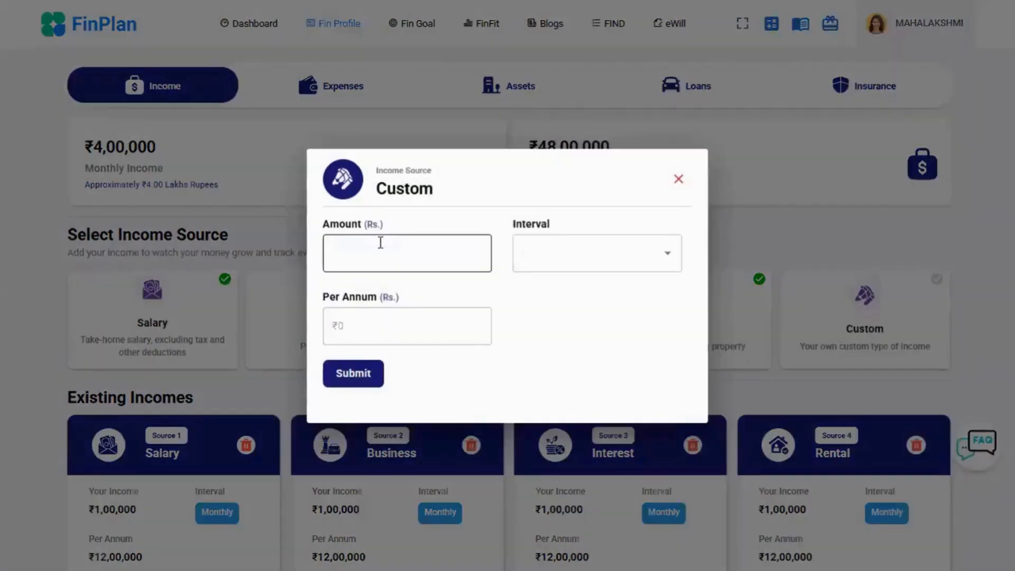
pyautogui.click(384, 252)
pyautogui.click(412, 322)
pyautogui.click(544, 256)
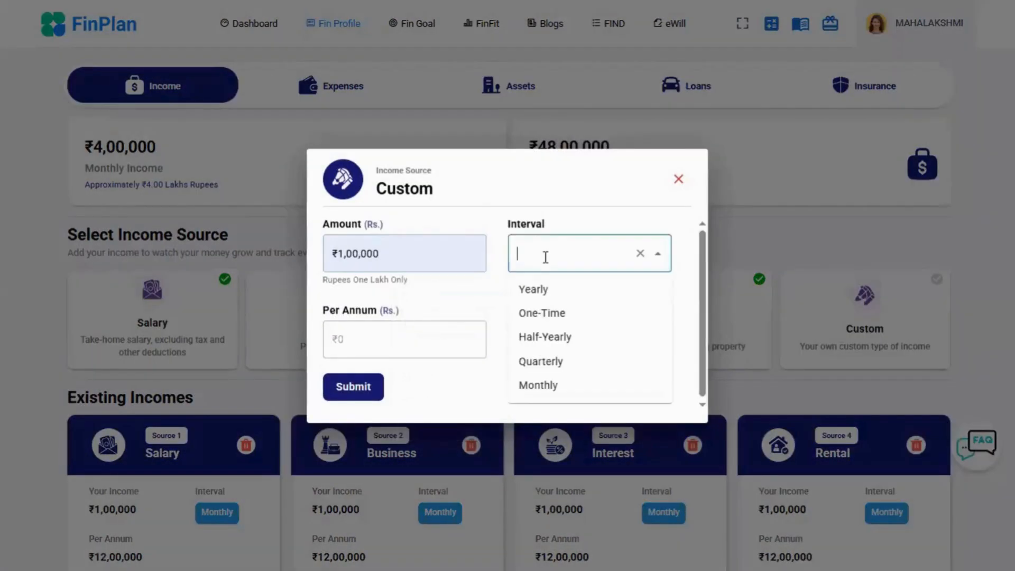
pyautogui.click(536, 387)
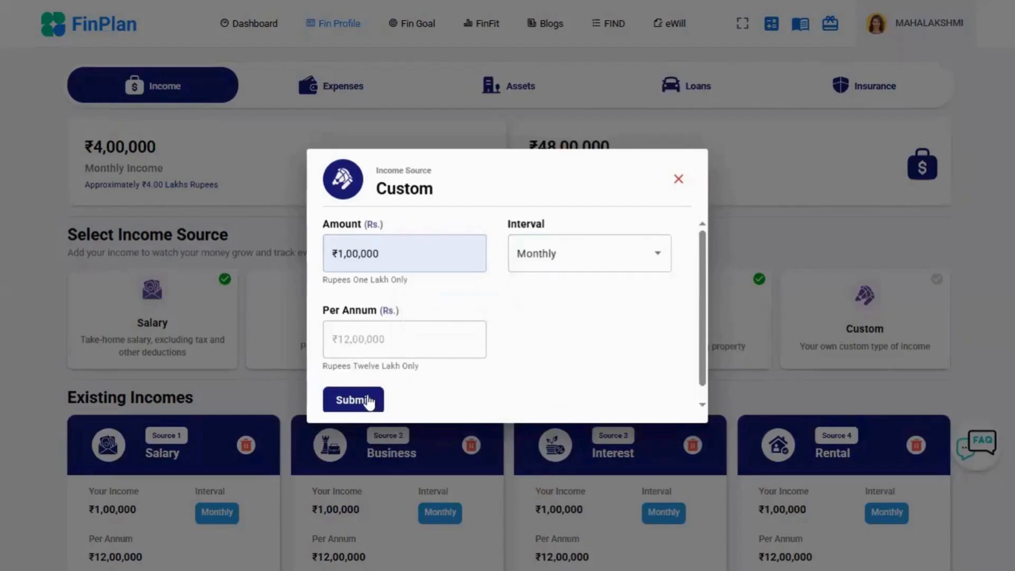
pyautogui.click(366, 397)
# - Update the existing Salary income's amount to ₹2,00,000 and save the change
pyautogui.scroll(-1, 482, 288)
pyautogui.scroll(-2, 481, 288)
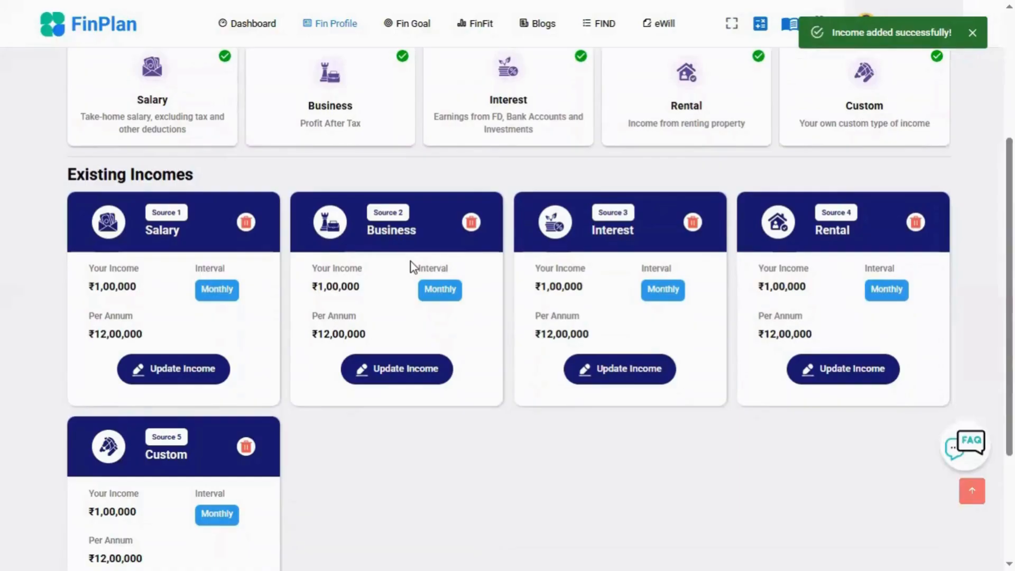
pyautogui.click(196, 370)
pyautogui.click(344, 254)
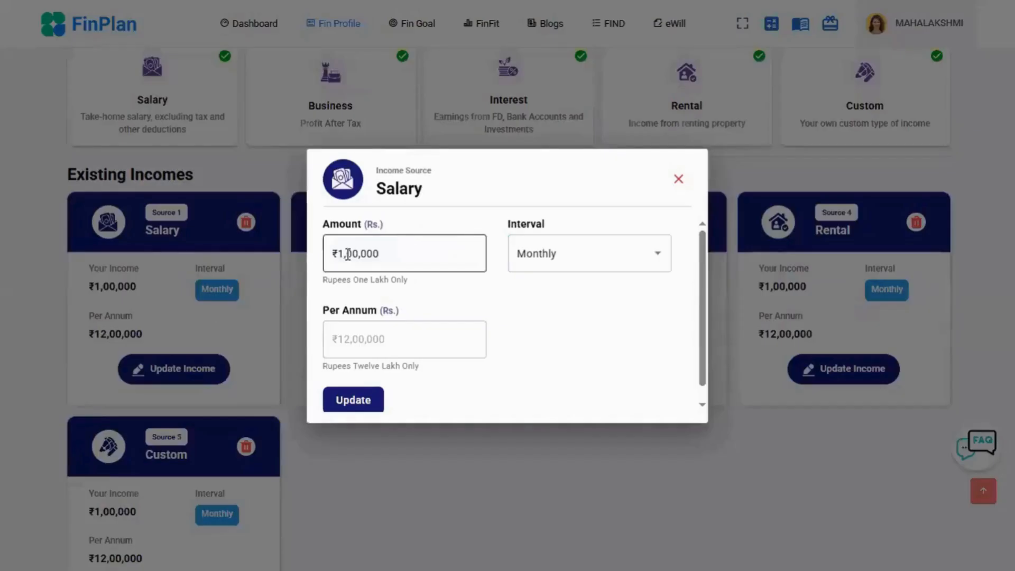
pyautogui.hotkey('ctrl', 'a')
pyautogui.press('BackSpace')
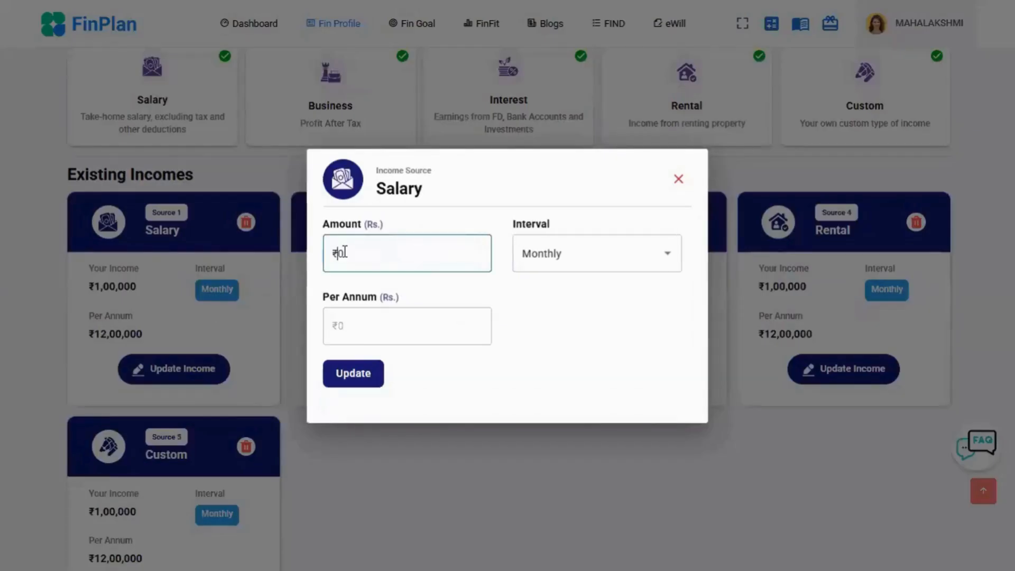
pyautogui.write('2,00,00')
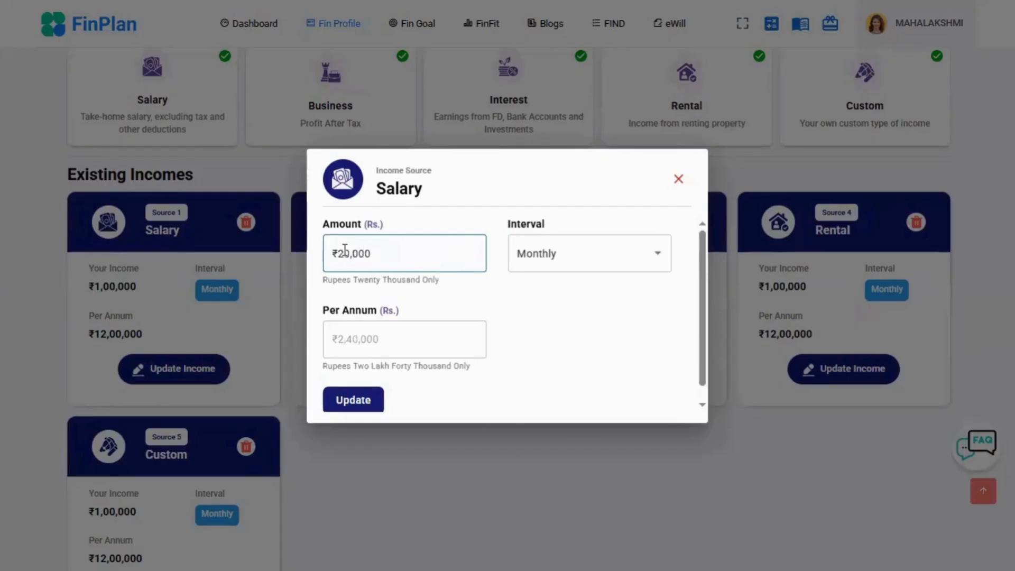
pyautogui.write('0')
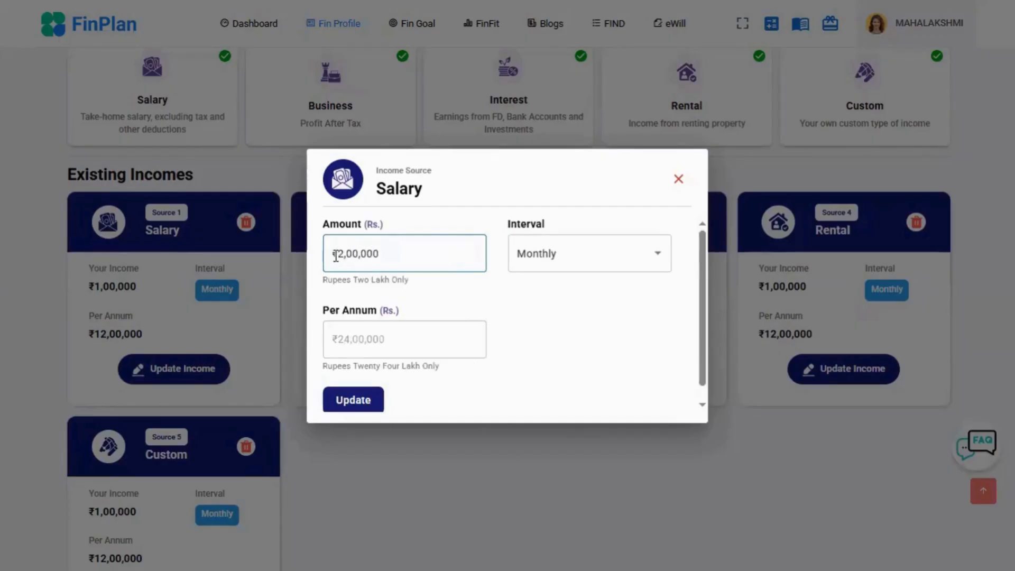
pyautogui.click(353, 400)
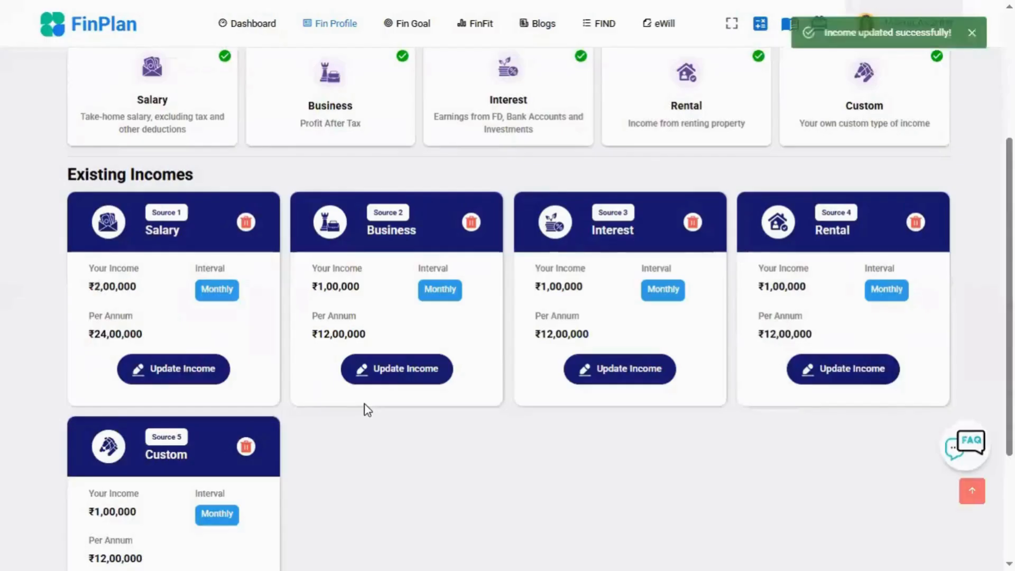
# - Delete the Custom income source from the existing incomes and confirm the deletion
pyautogui.scroll(-3, 341, 339)
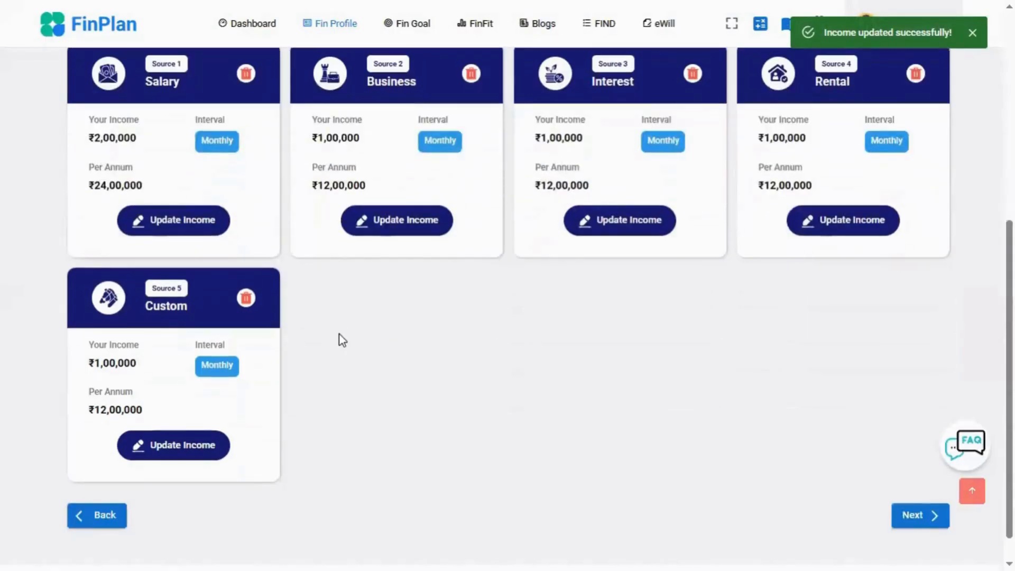
pyautogui.click(252, 301)
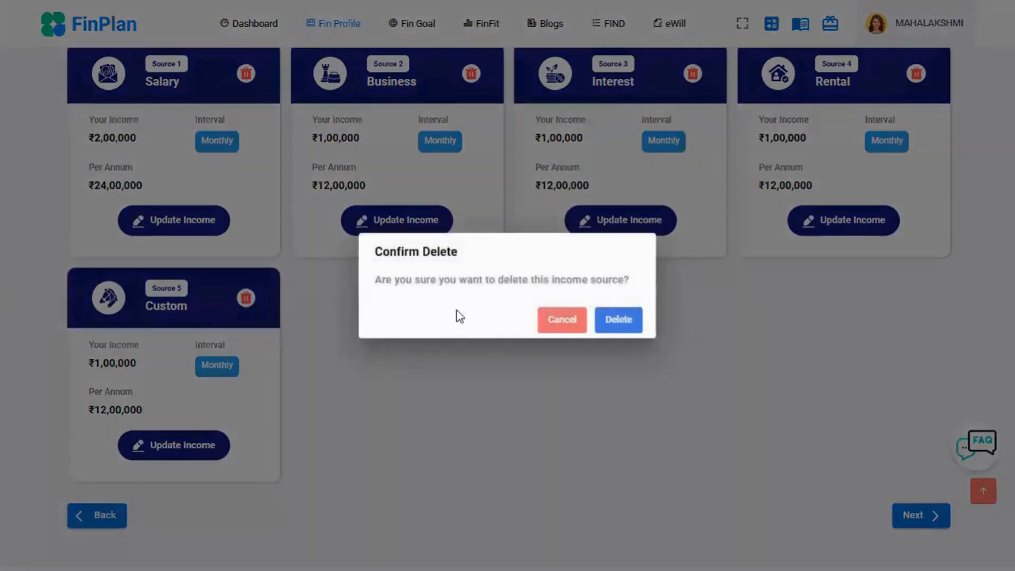
pyautogui.click(618, 320)
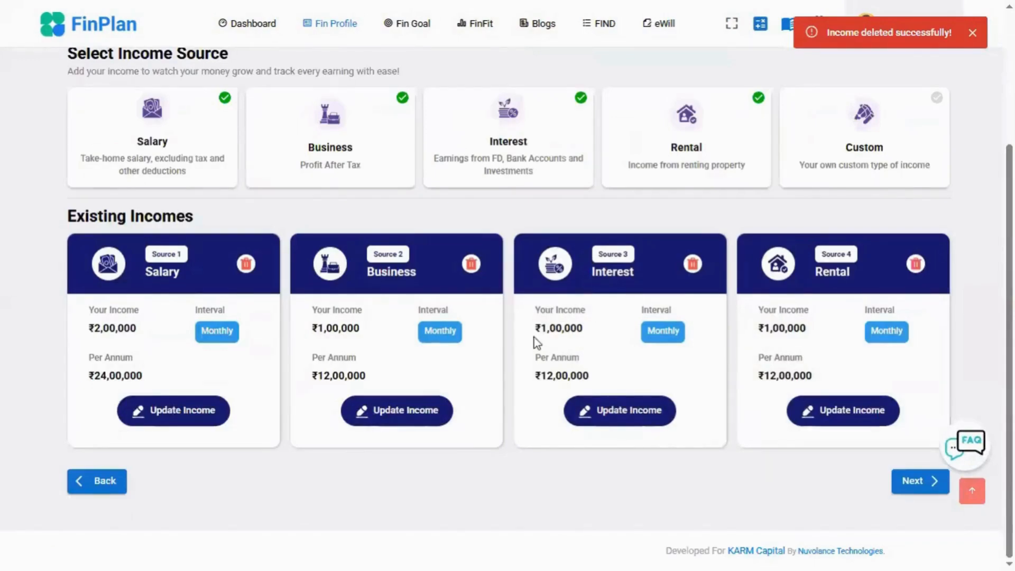
# - Check the monthly and annual income totals and continue to the Expenses section
pyautogui.scroll(3, 533, 337)
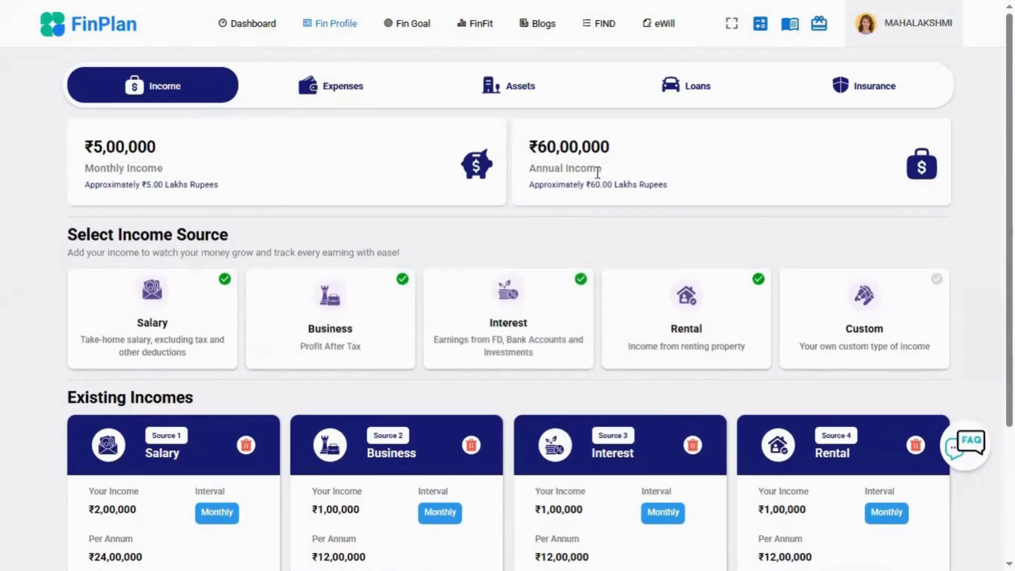
pyautogui.scroll(-3, 635, 213)
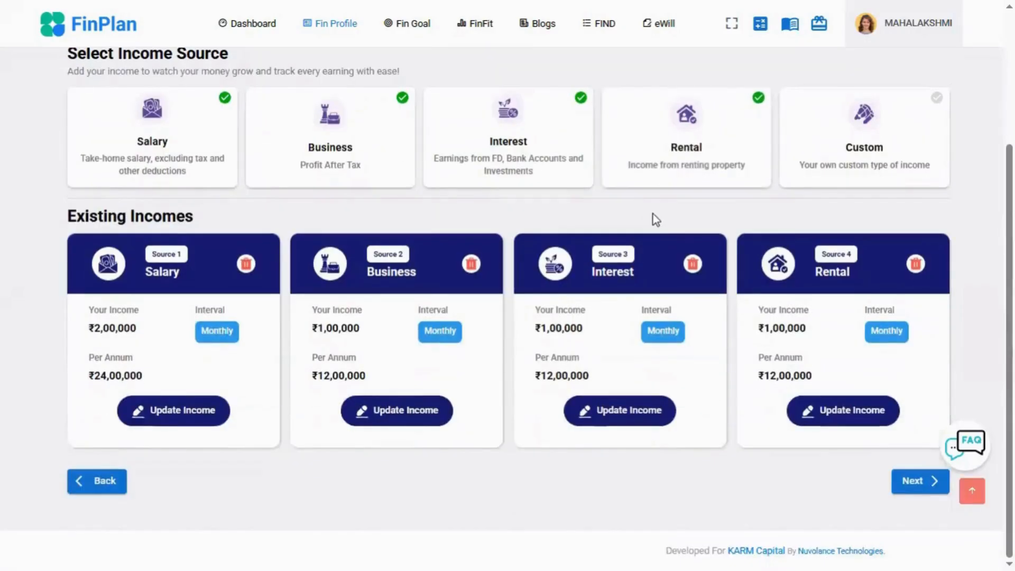
pyautogui.click(926, 482)
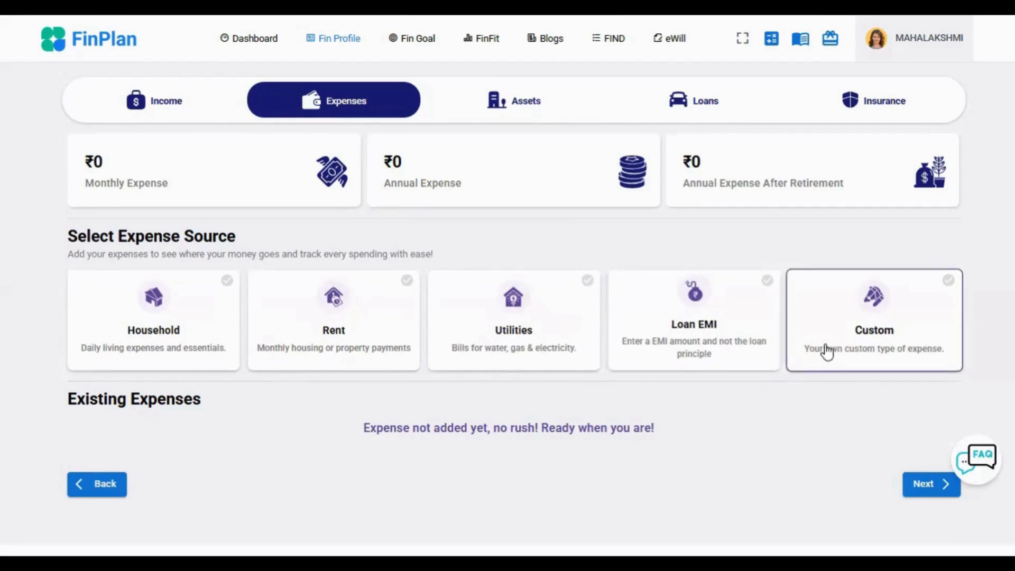
# - Examine the Summarized Entry form for a Household expense and close it without entering anything
pyautogui.click(201, 320)
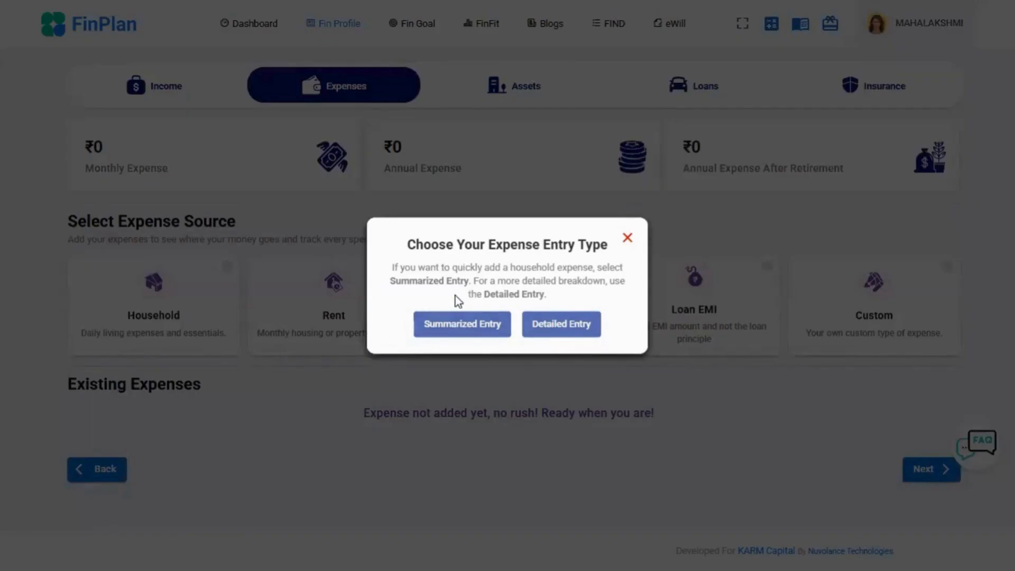
pyautogui.click(464, 329)
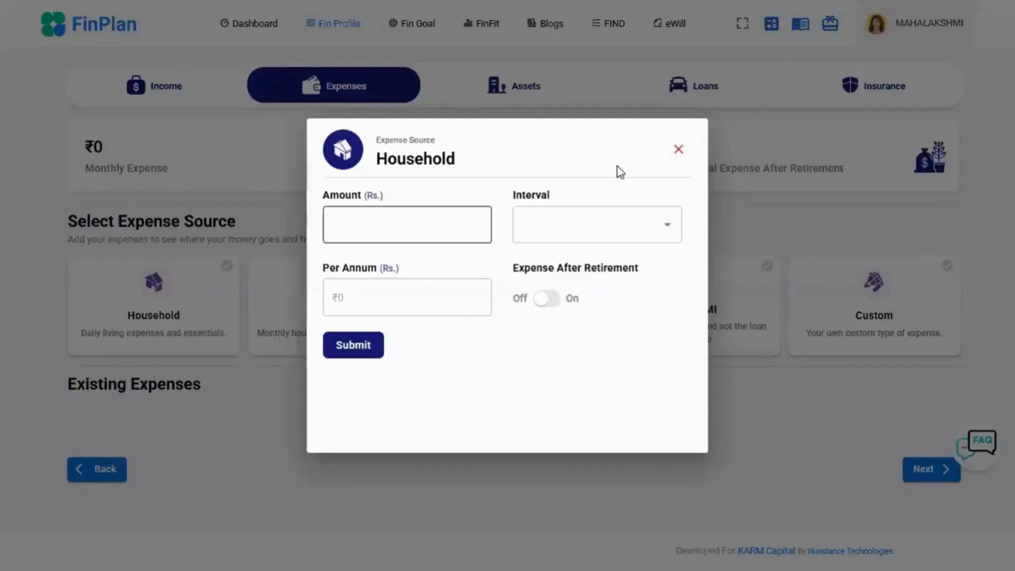
pyautogui.click(680, 151)
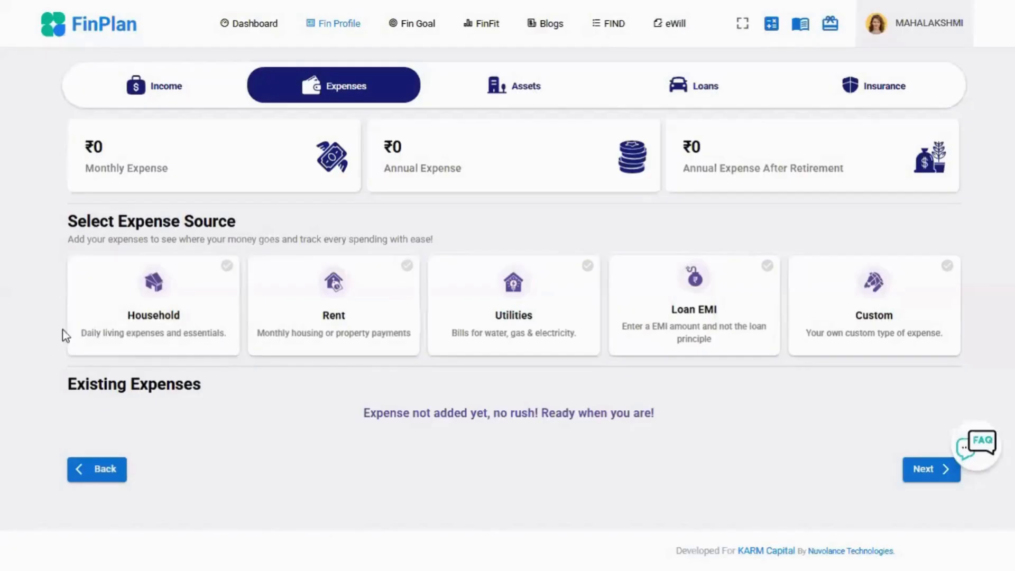
# - Open the Detailed Entry tracker for Household expenses and enter 10000 as May's Maid Salary
pyautogui.click(127, 325)
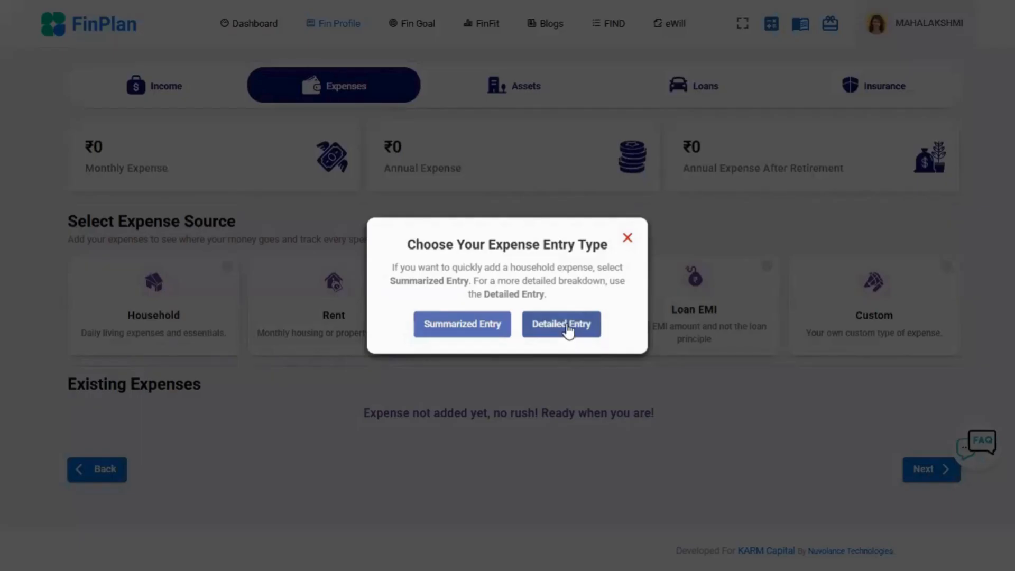
pyautogui.click(562, 328)
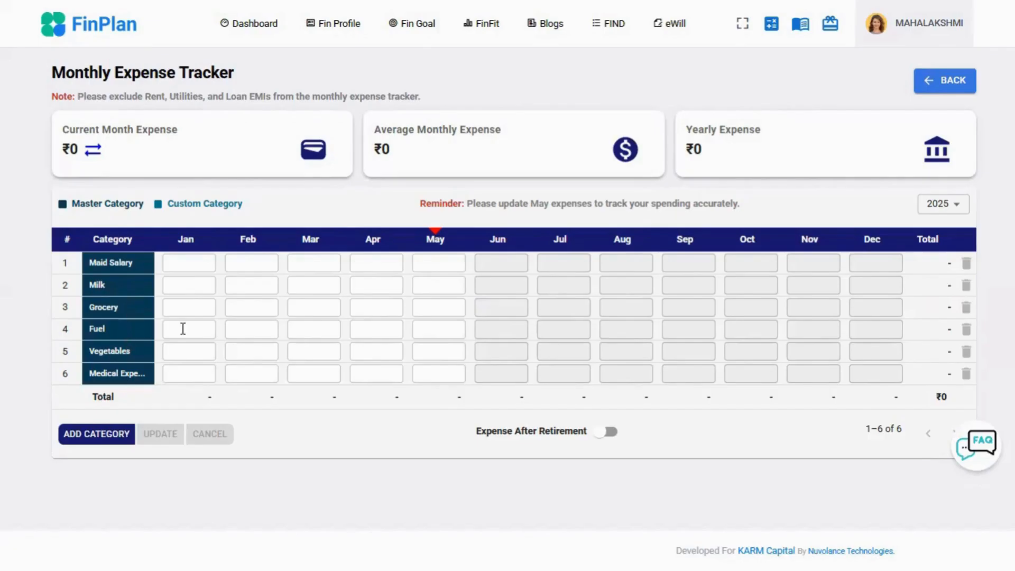
pyautogui.click(433, 261)
pyautogui.click(452, 292)
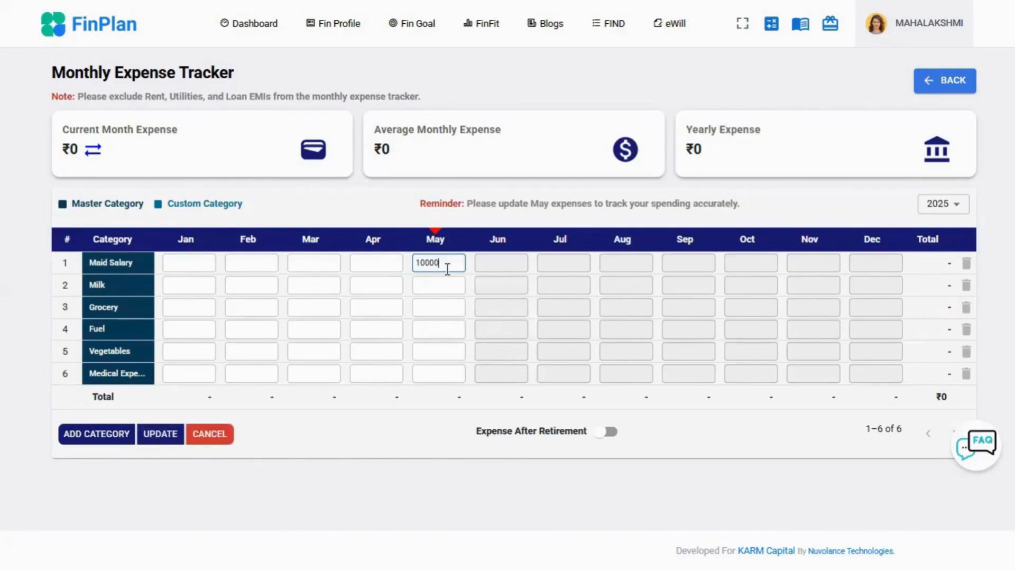
pyautogui.write('0')
pyautogui.moveTo(441, 266); pyautogui.dragTo(414, 266)
pyautogui.hotkey('ctrl', 'c')
# - Fill in 10000 for May's Milk, Grocery, Fuel, Vegetables and Medical expenses and update the tracker
pyautogui.click(437, 288)
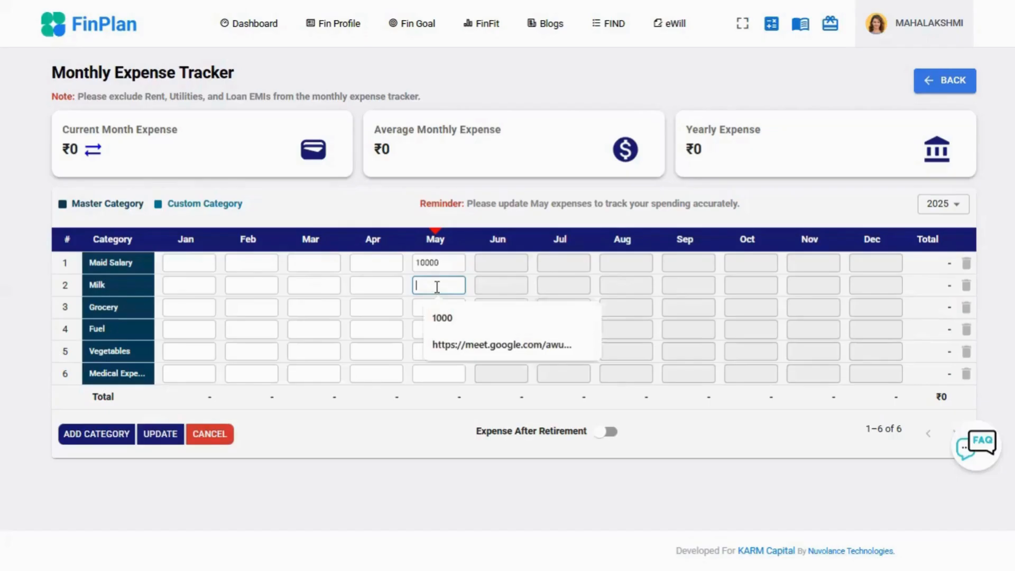
pyautogui.hotkey('ctrl', 'v')
pyautogui.click(434, 309)
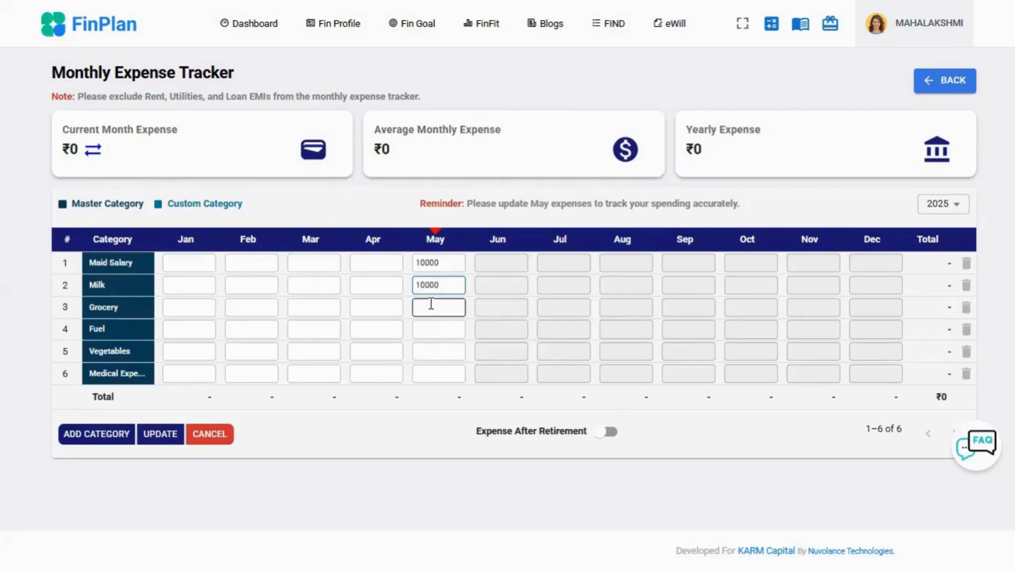
pyautogui.hotkey('ctrl', 'v')
pyautogui.click(431, 330)
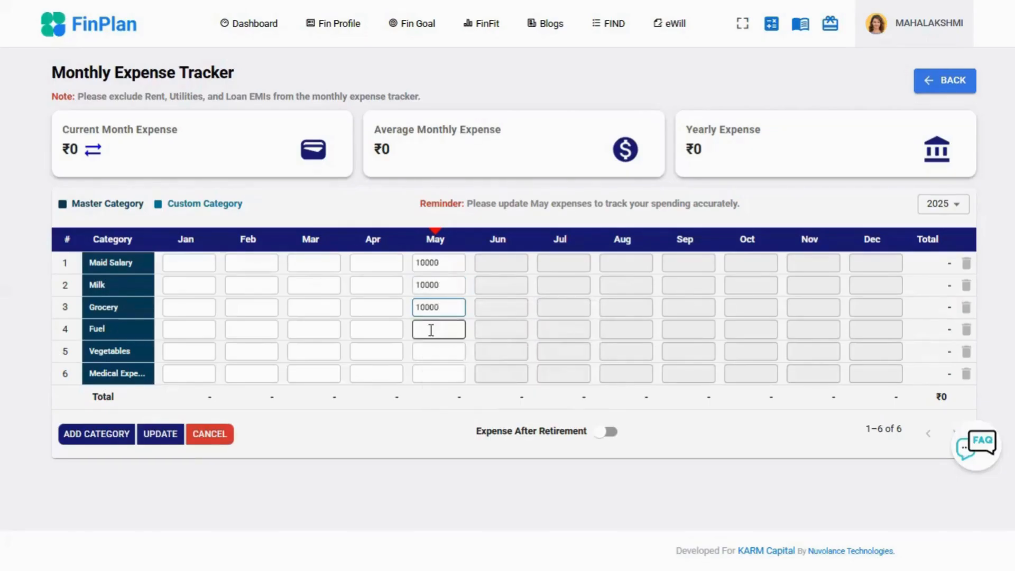
pyautogui.hotkey('ctrl', 'v')
pyautogui.click(436, 352)
pyautogui.hotkey('ctrl', 'v')
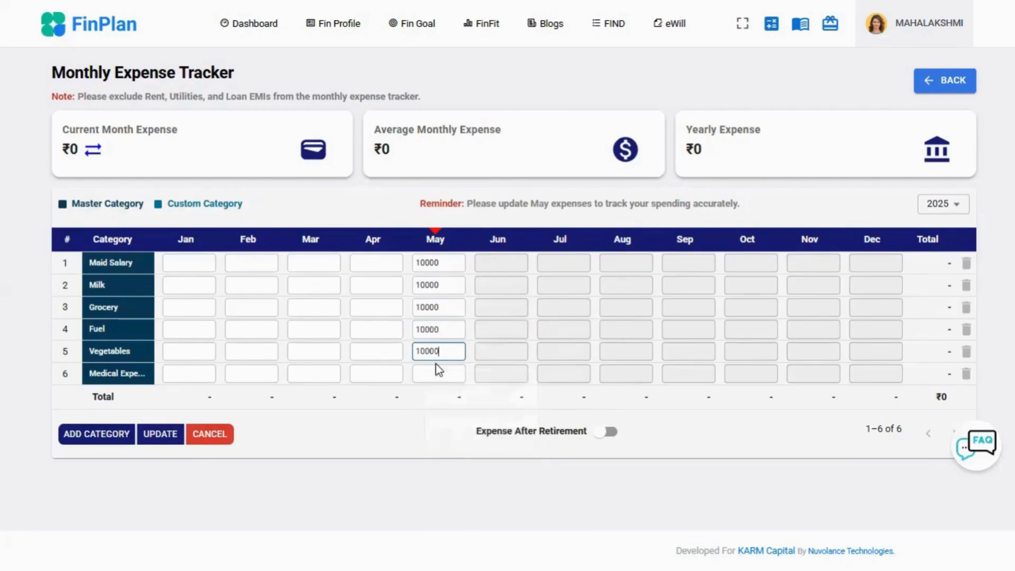
pyautogui.click(431, 372)
pyautogui.hotkey('ctrl', 'v')
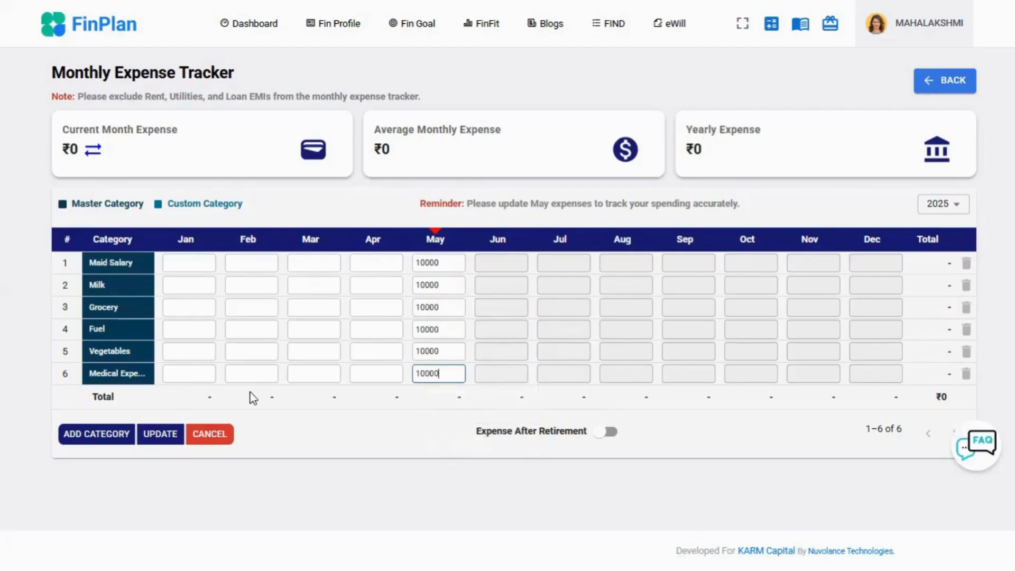
pyautogui.click(160, 437)
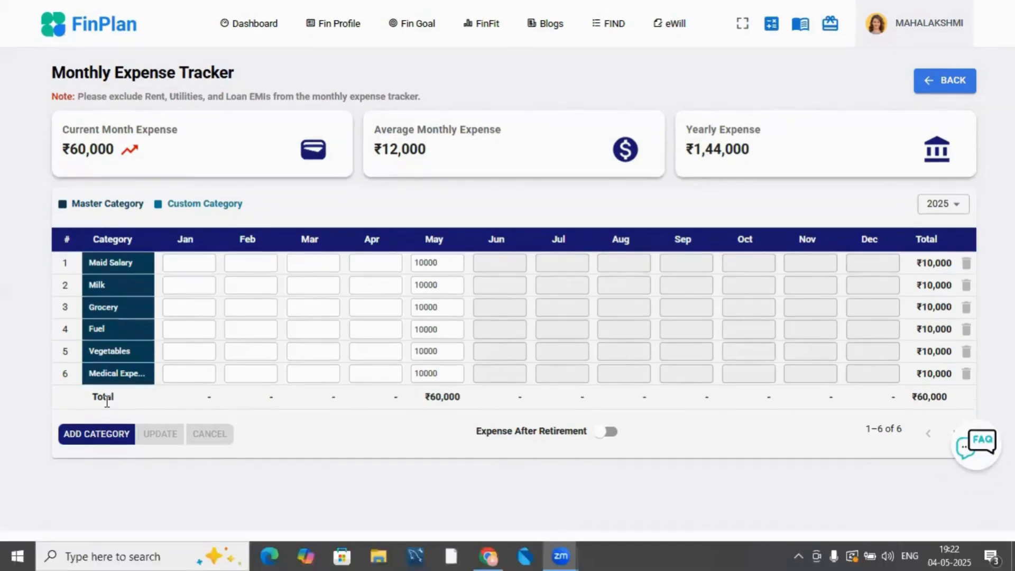
# - Add a custom Travel category to the expense tracker and save a May expense of 10000 for it
pyautogui.click(107, 402)
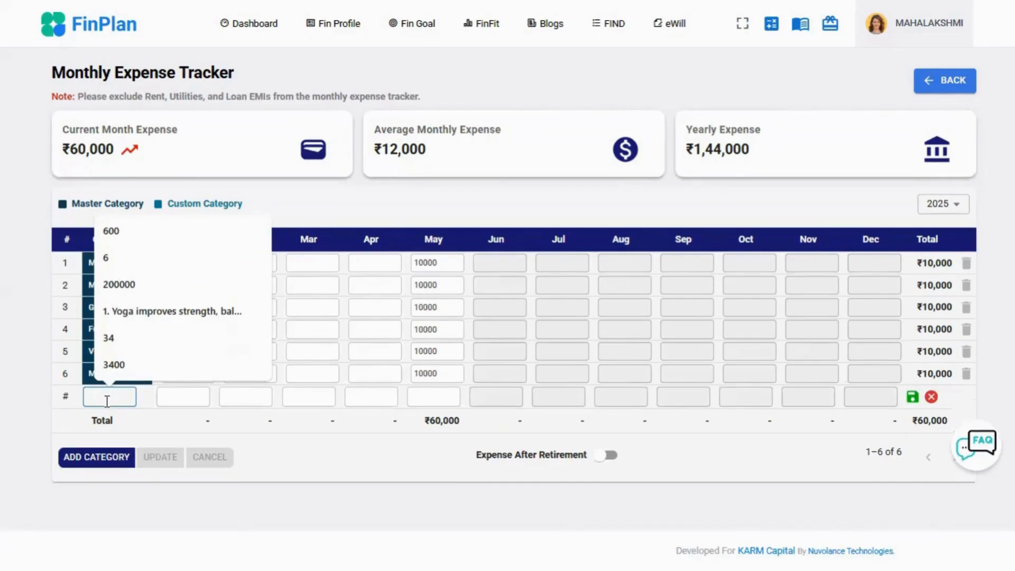
pyautogui.write('Travel')
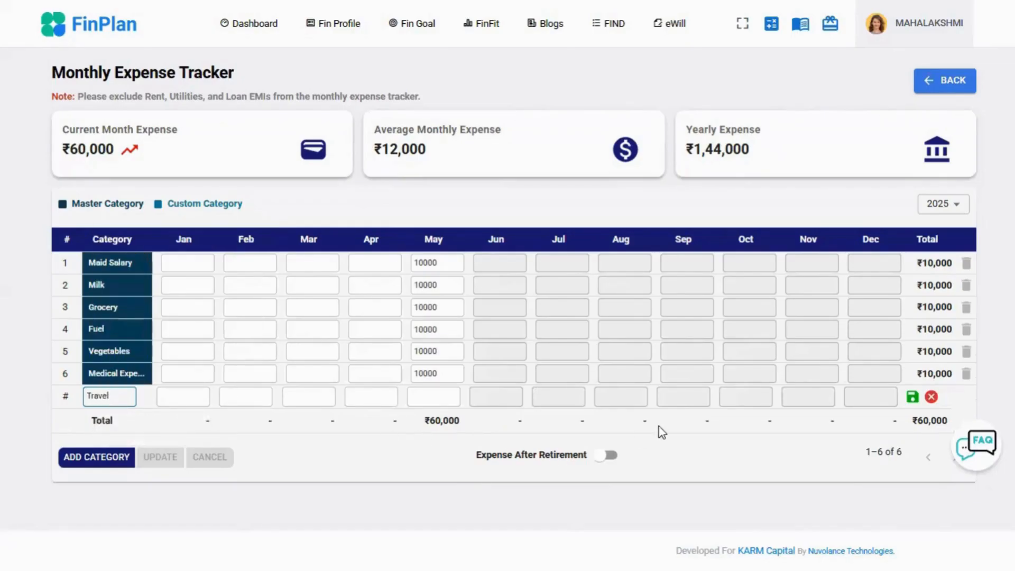
pyautogui.click(913, 397)
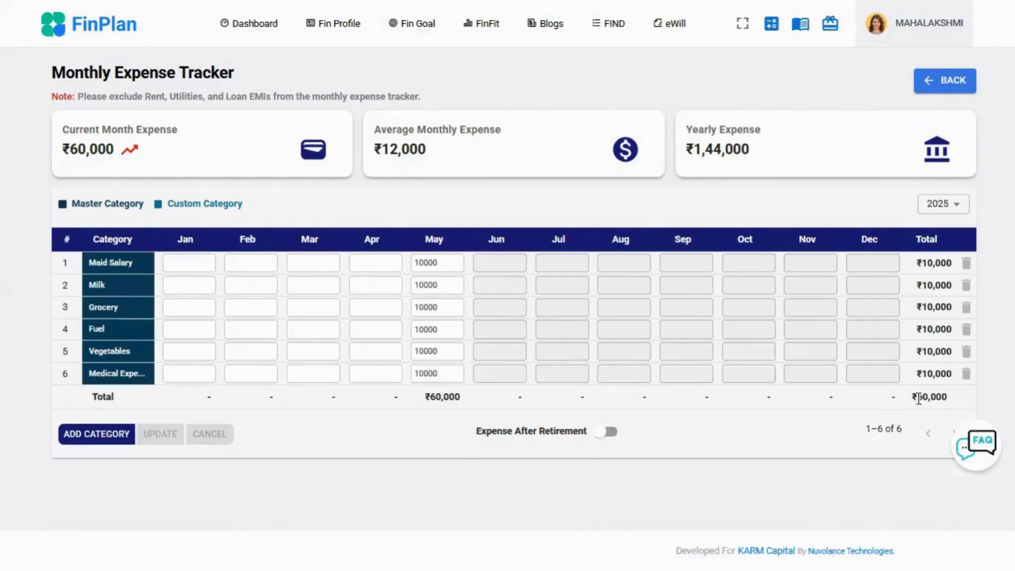
pyautogui.click(429, 397)
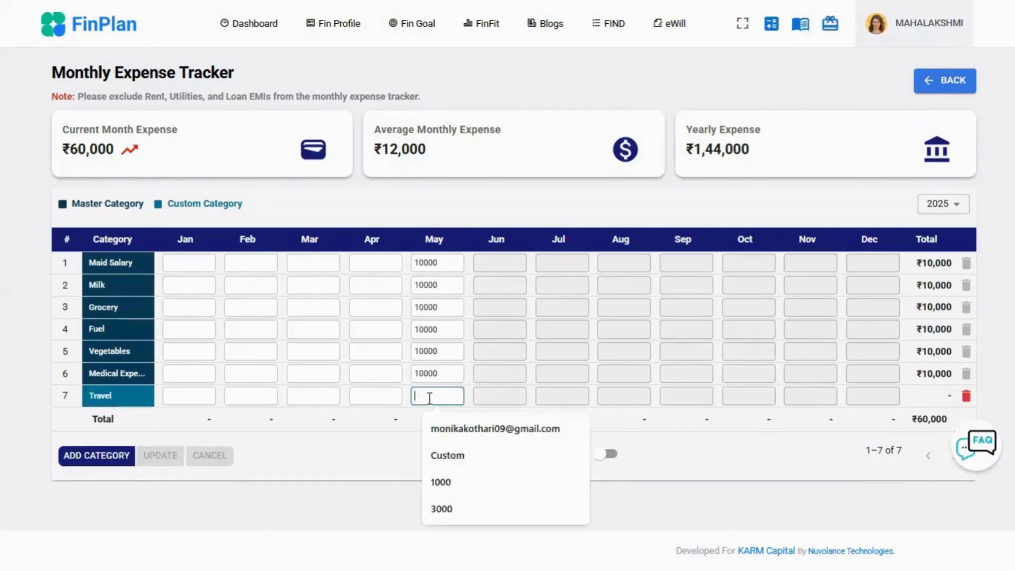
pyautogui.write('1')
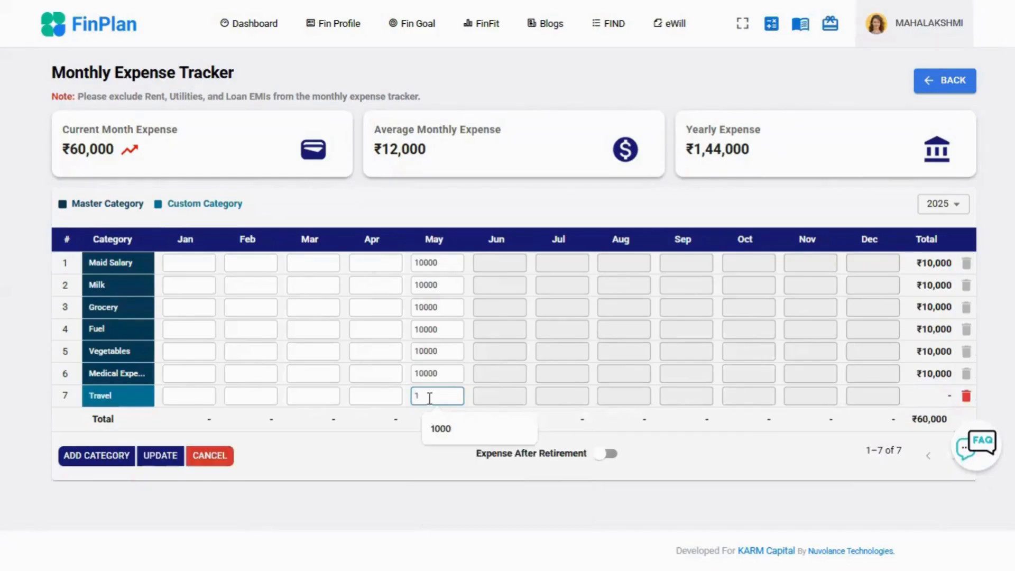
pyautogui.write('0000')
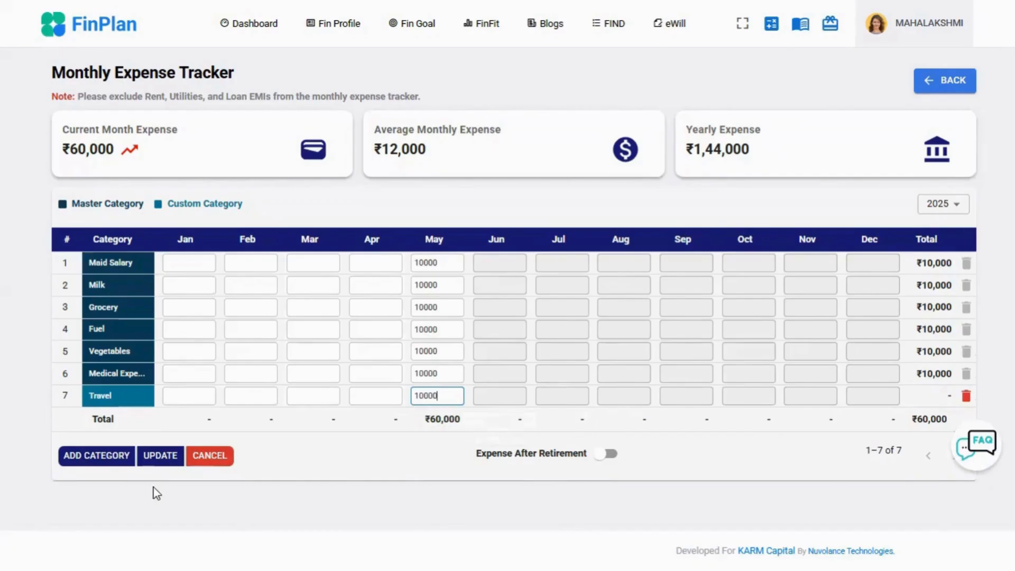
pyautogui.click(160, 458)
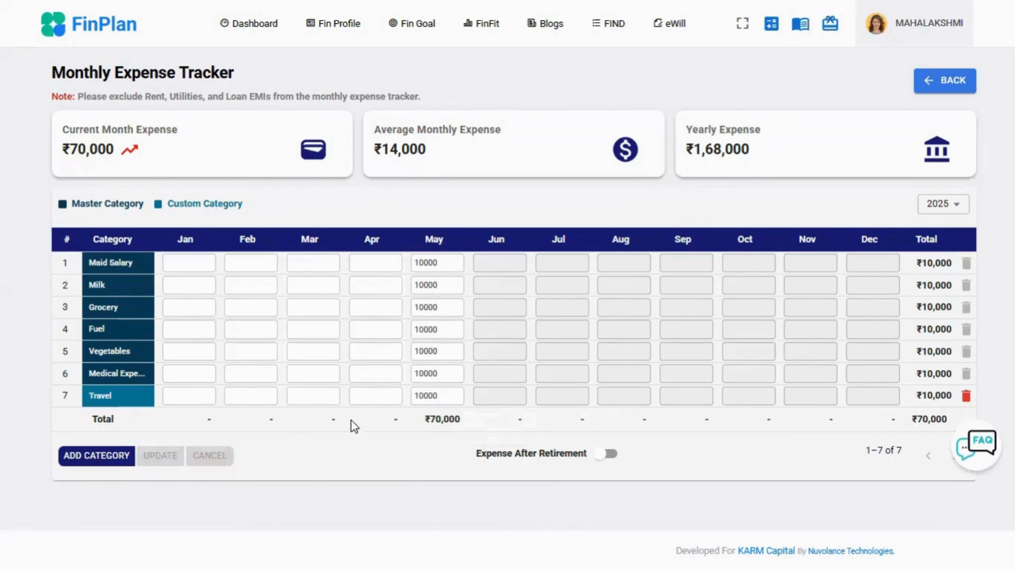
# - Enable Expense After Retirement for the household tracker with a 1% change after retirement and save it
pyautogui.click(612, 460)
pyautogui.click(569, 458)
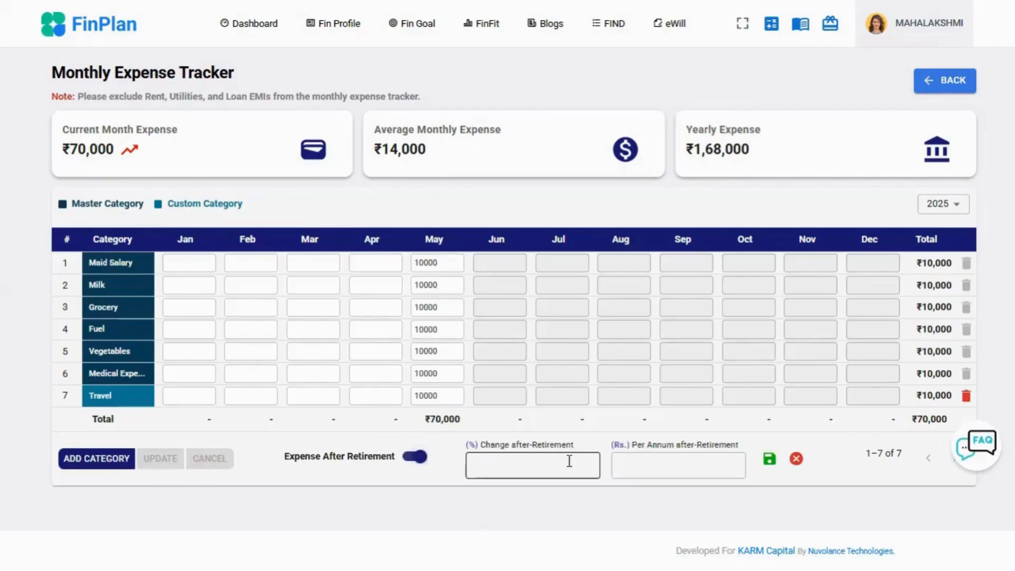
pyautogui.write('1')
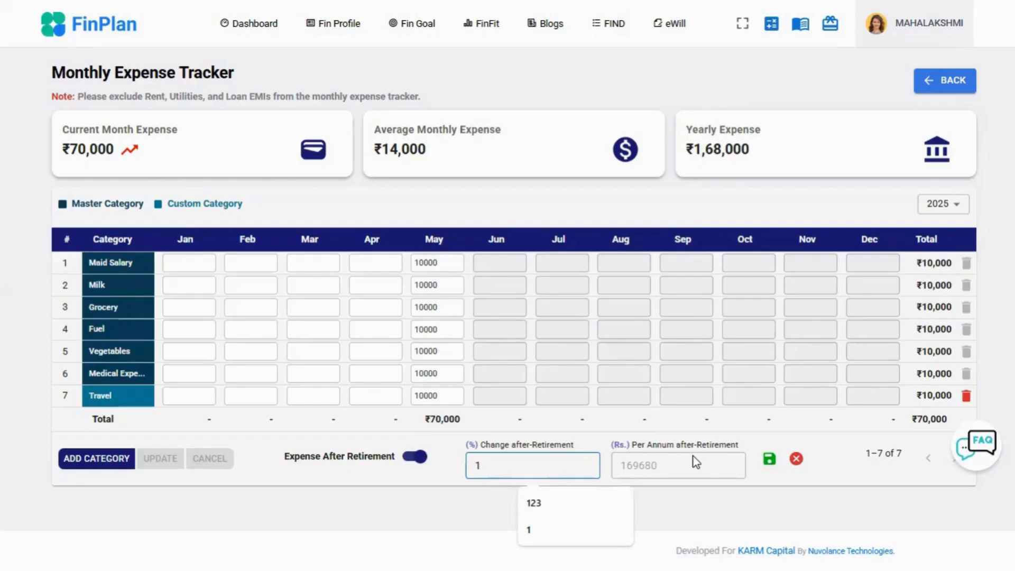
pyautogui.click(769, 460)
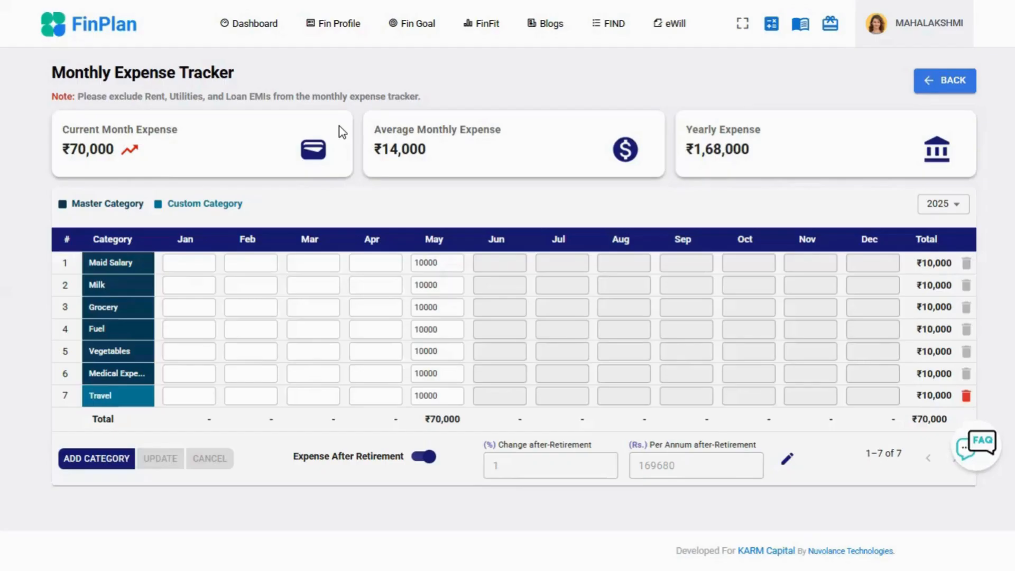
# - Delete the custom Travel category from the expense tracker and confirm the deletion
pyautogui.click(965, 396)
pyautogui.click(628, 319)
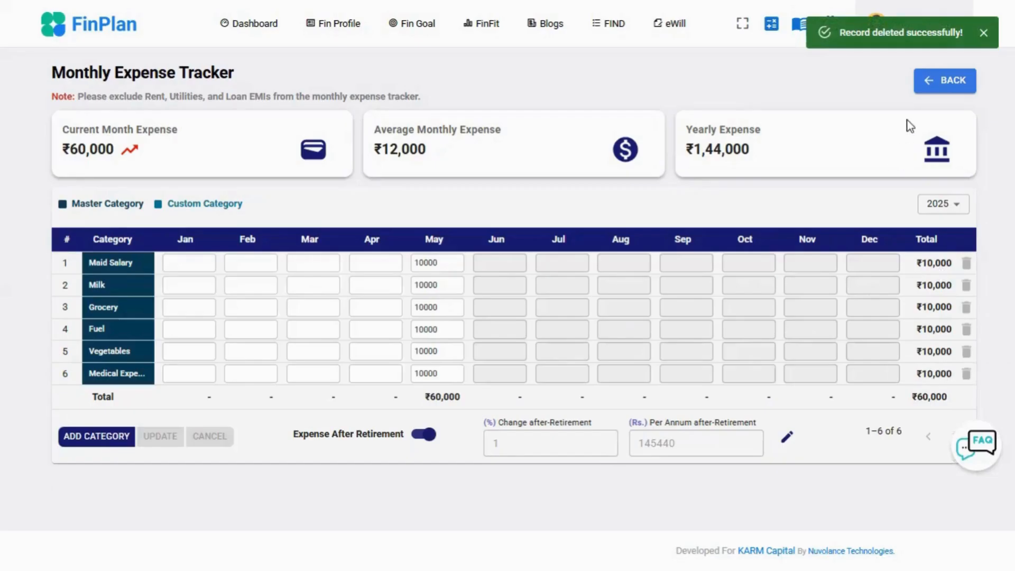
# - Return to the Expenses section and start a Loan EMI expense, taking a look at its EMI Calculator
pyautogui.click(934, 85)
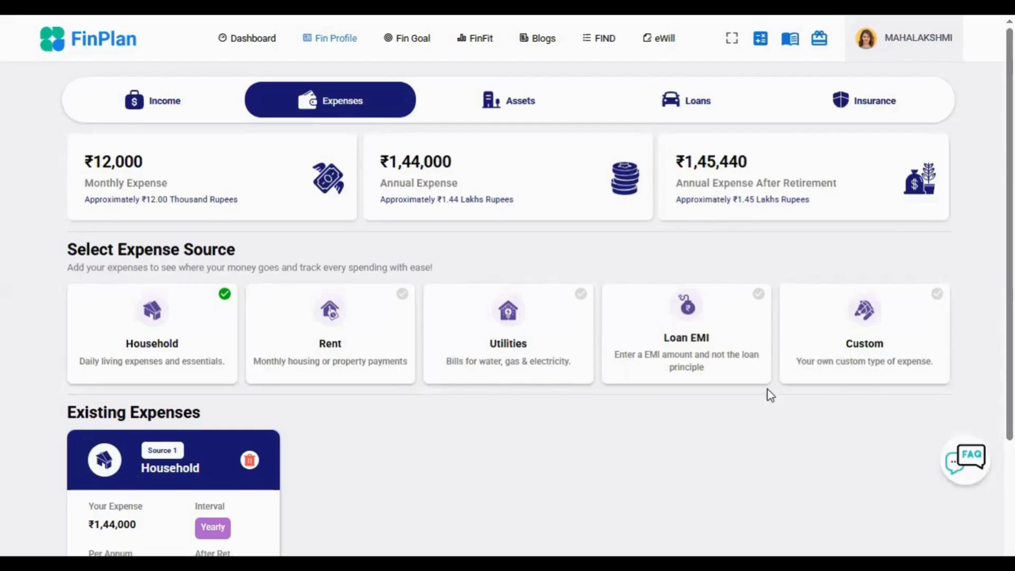
pyautogui.click(723, 351)
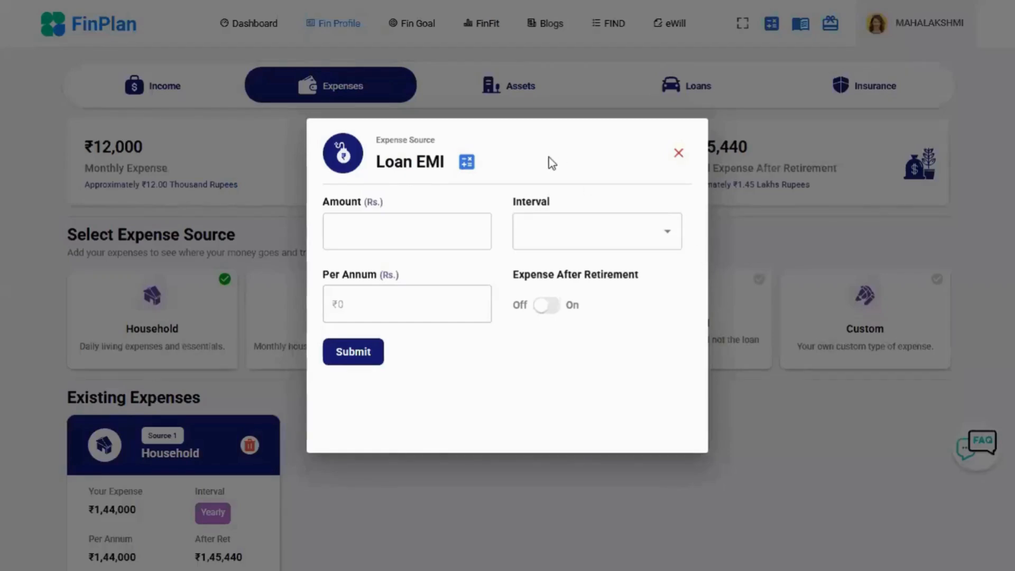
pyautogui.click(468, 164)
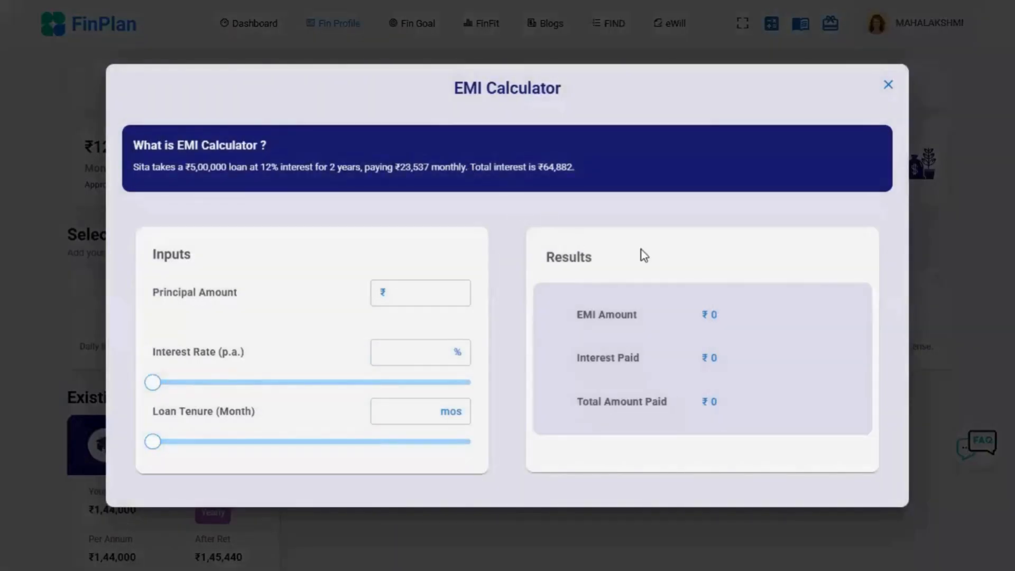
pyautogui.click(892, 91)
# - Set the Loan EMI expense's amount to ₹50,000 with a Monthly interval
pyautogui.click(428, 236)
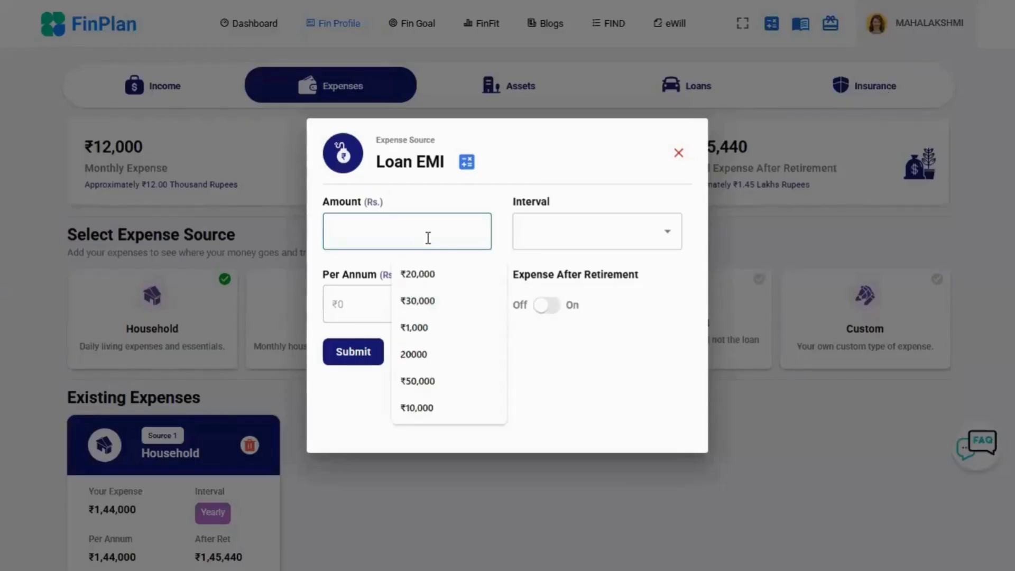
pyautogui.write('500000')
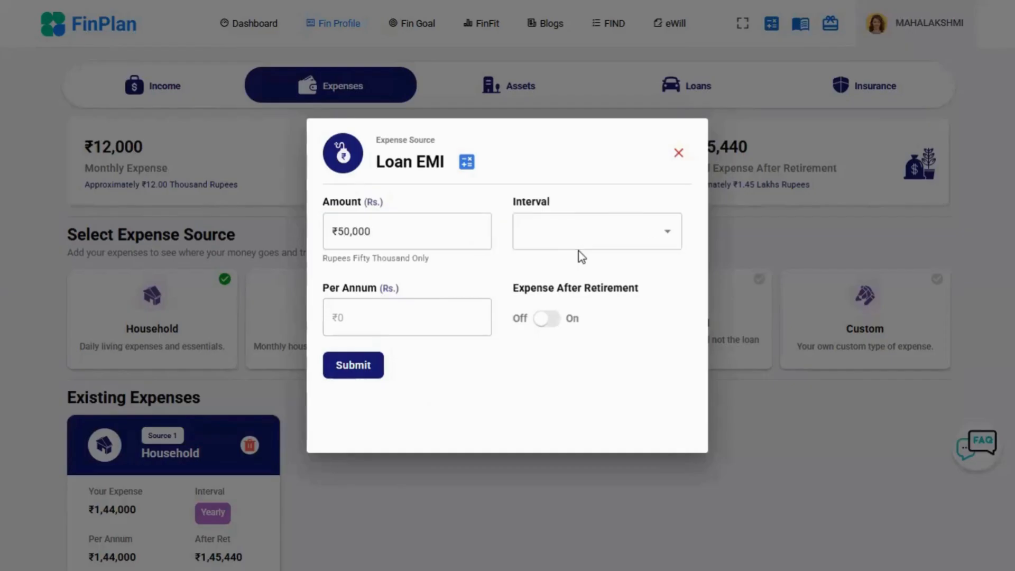
pyautogui.click(667, 236)
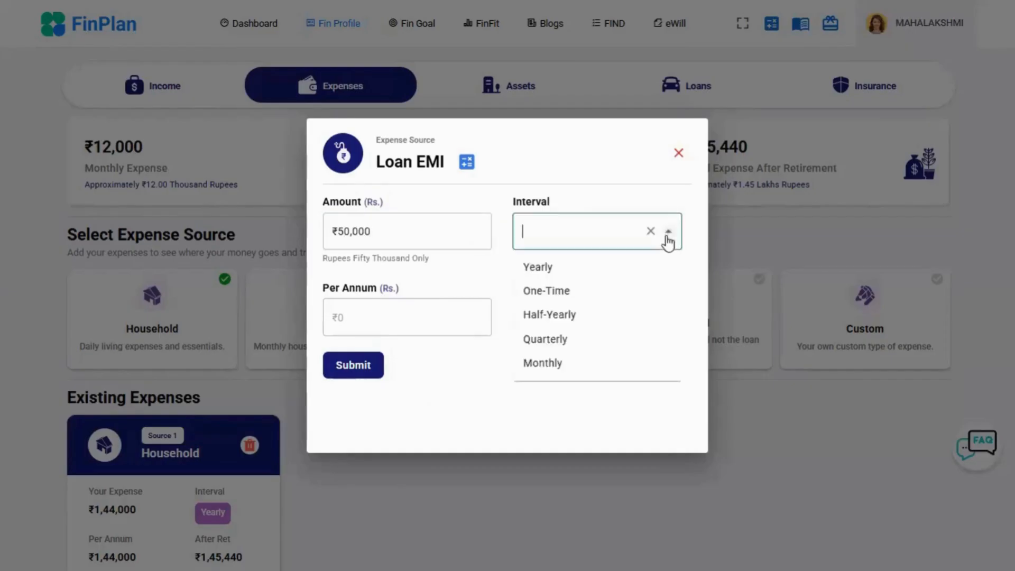
pyautogui.click(564, 362)
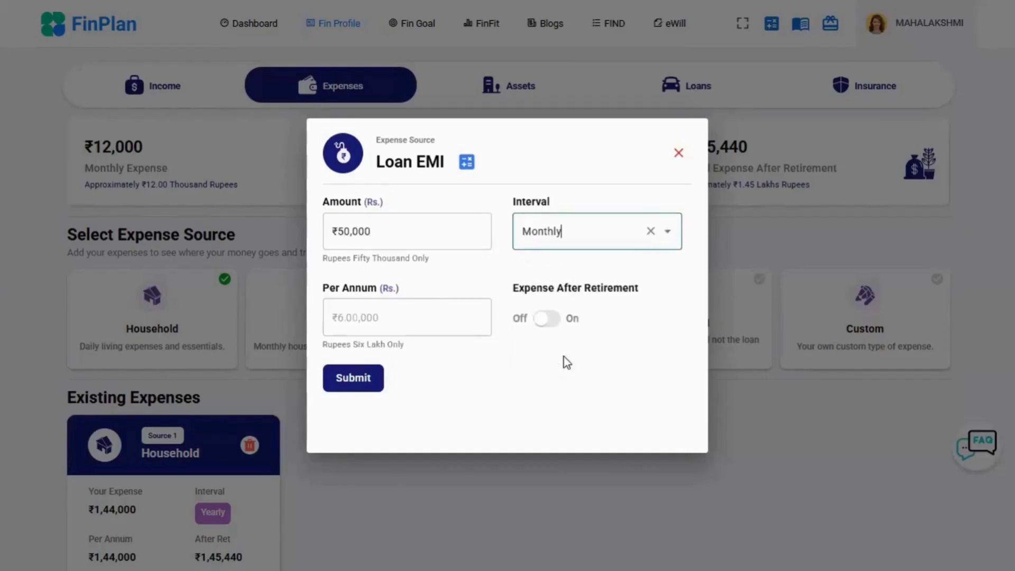
# - Enable Expense After Retirement for the Loan EMI with a 1% change and submit the expense
pyautogui.click(551, 322)
pyautogui.click(444, 405)
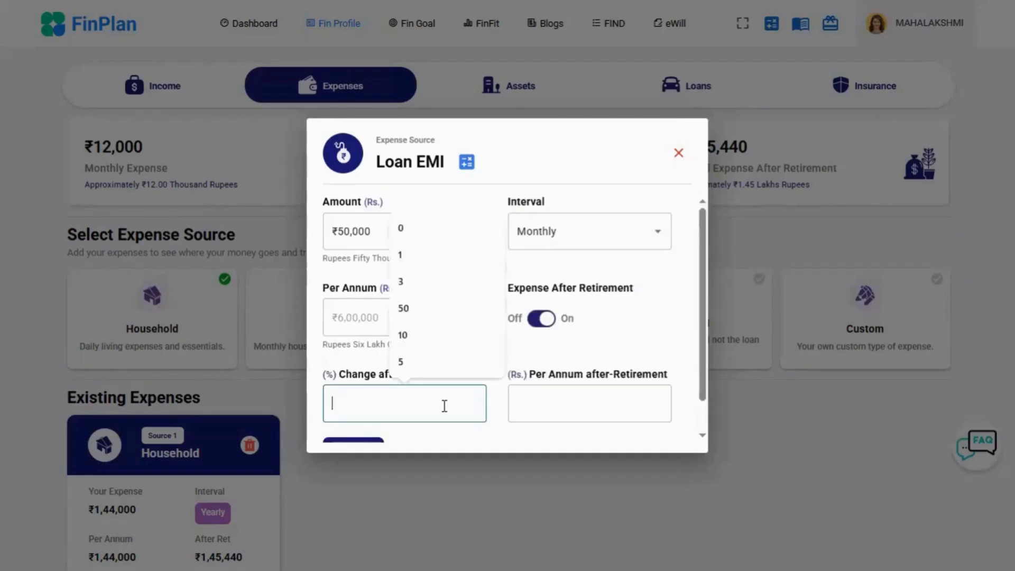
pyautogui.click(439, 260)
pyautogui.scroll(-2, 539, 340)
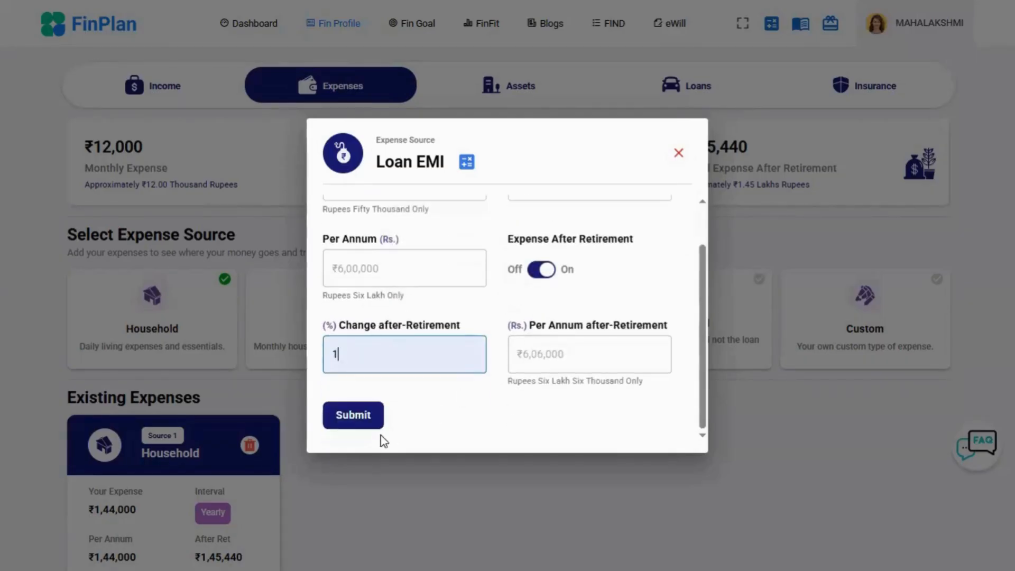
pyautogui.click(358, 418)
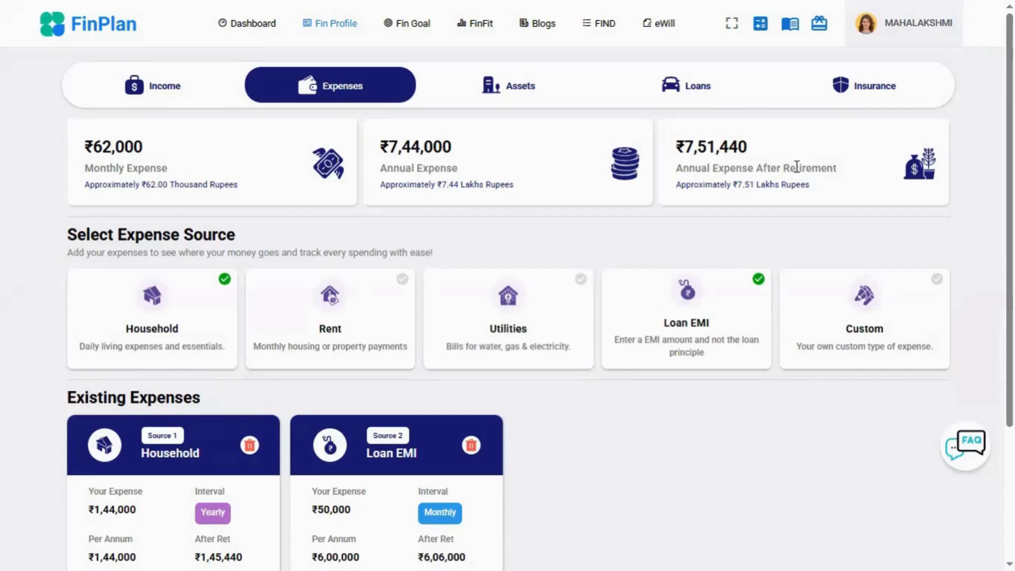
# - Continue to the Assets section and enable its no-assets option, confirming the reset of assets to zero
pyautogui.scroll(-4, 796, 167)
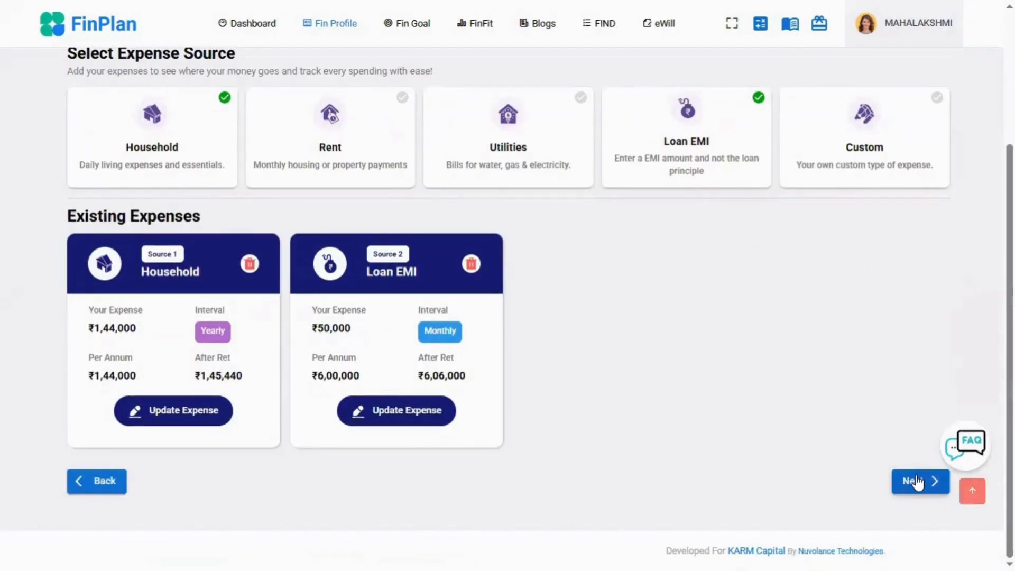
pyautogui.click(917, 482)
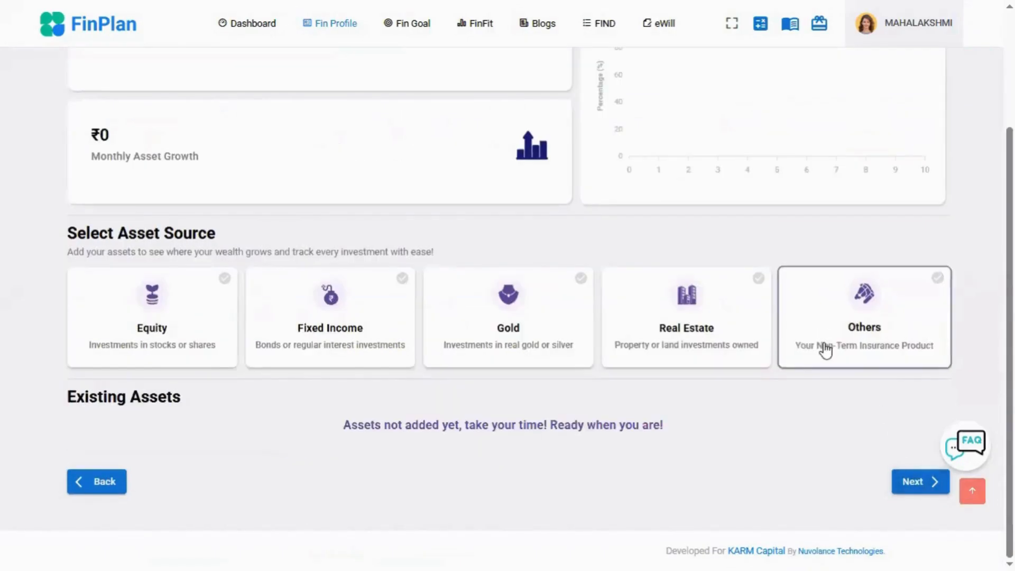
pyautogui.scroll(3, 824, 349)
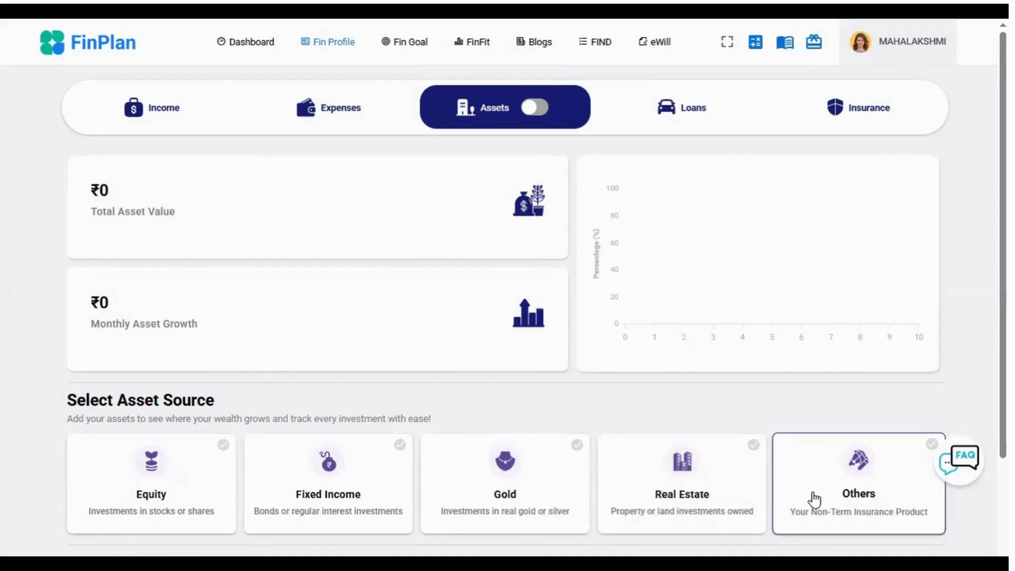
pyautogui.click(540, 110)
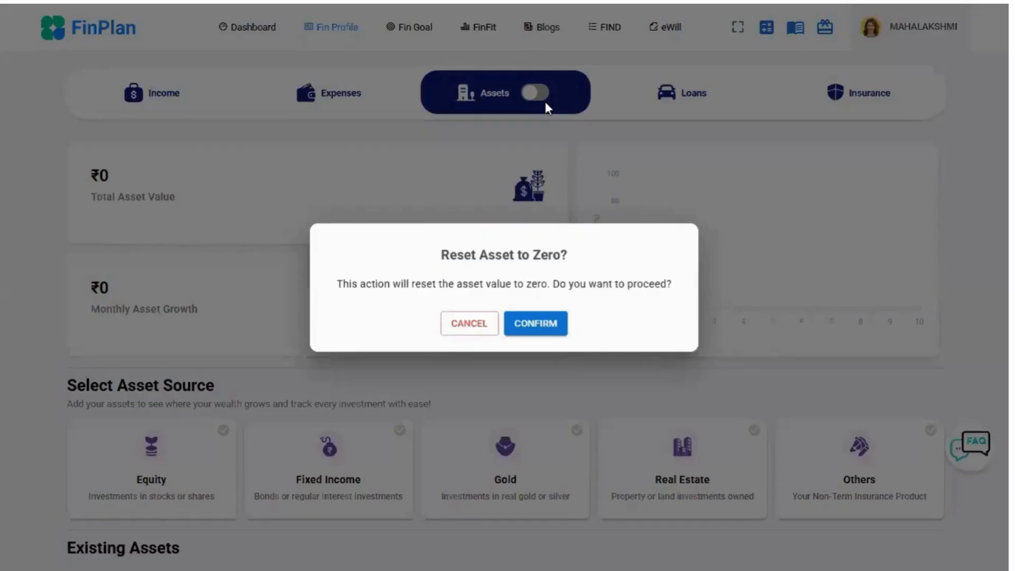
pyautogui.click(561, 328)
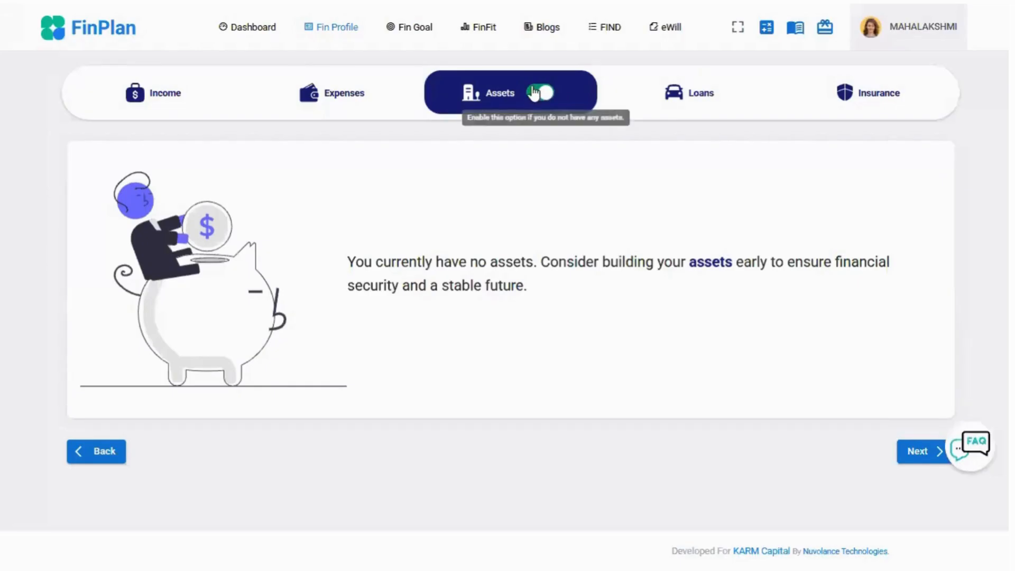
# - Turn off the no-assets option, confirming the switch to multiple assets, and submit an Equity asset with a current value of ₹5,00,000
pyautogui.click(535, 93)
pyautogui.click(544, 330)
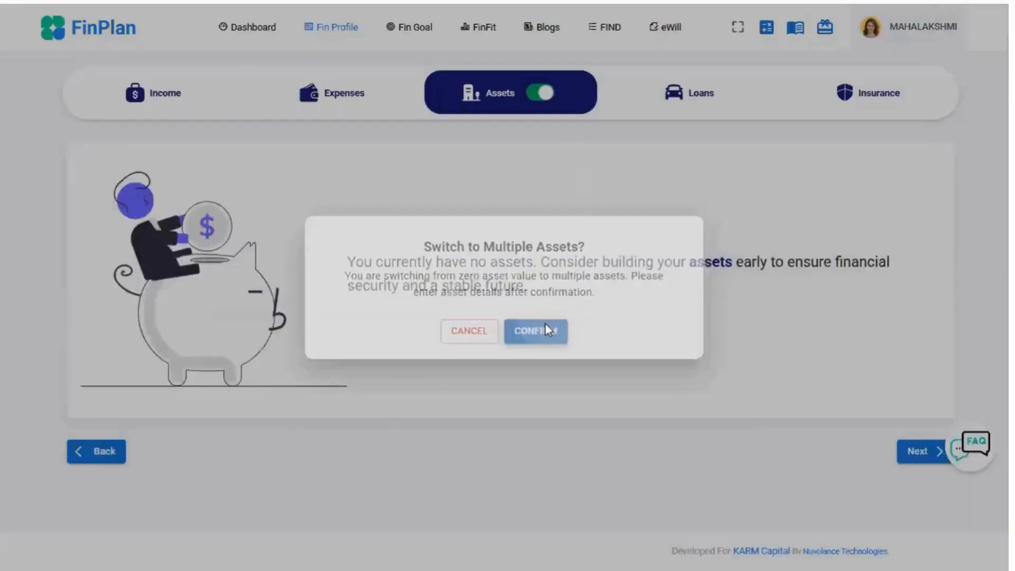
pyautogui.scroll(-2, 518, 308)
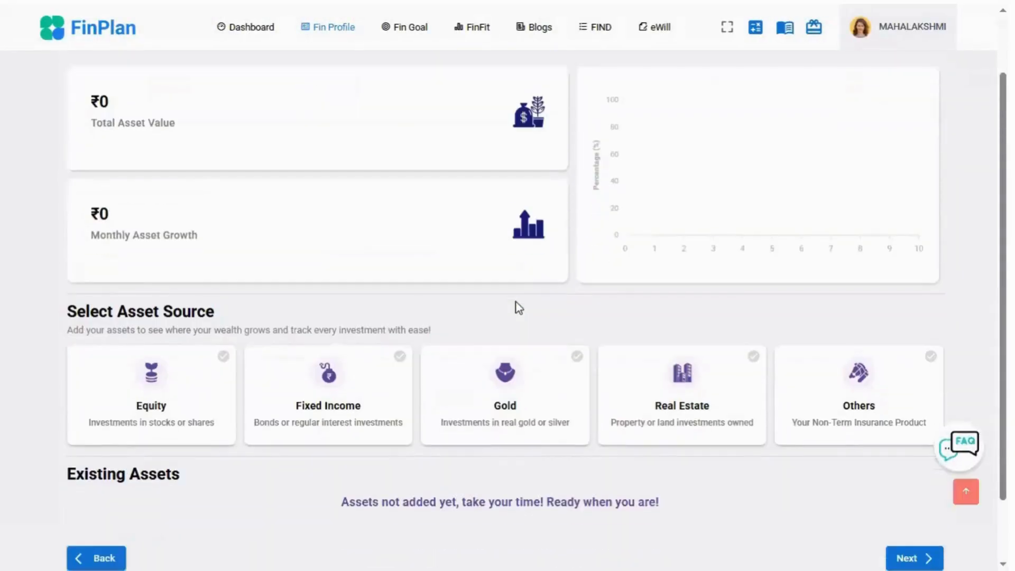
pyautogui.scroll(-2, 518, 308)
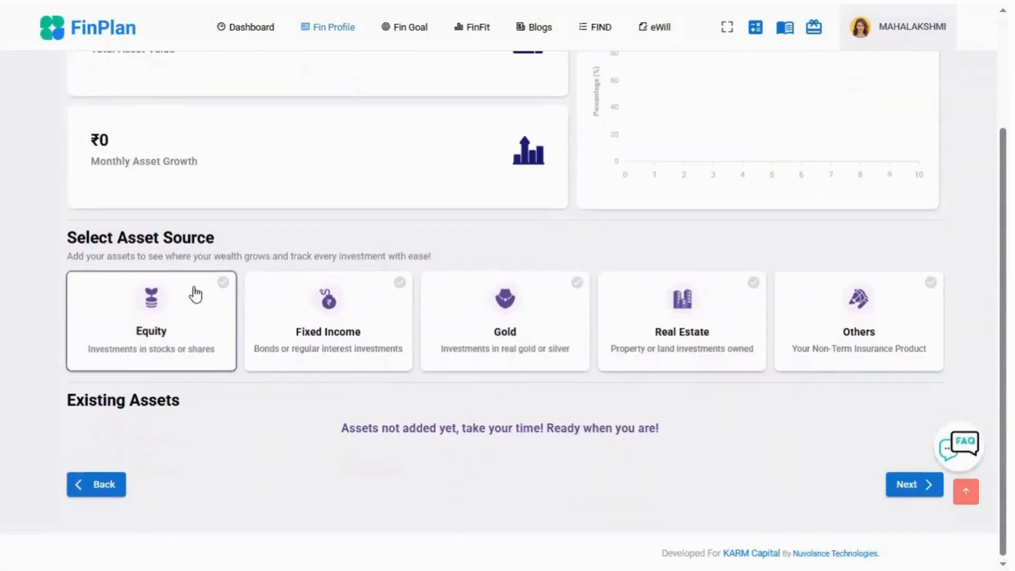
pyautogui.click(176, 337)
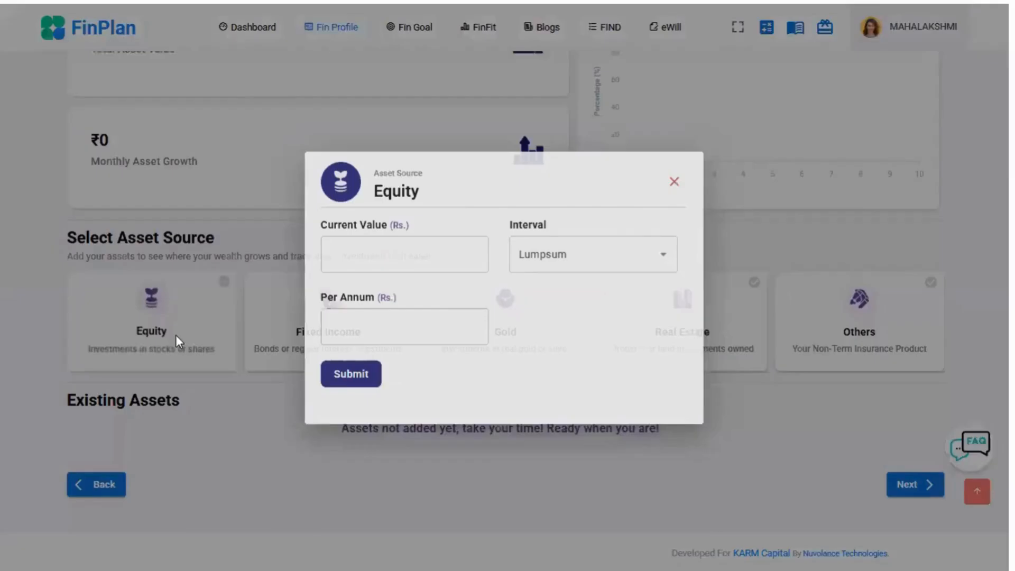
pyautogui.click(364, 256)
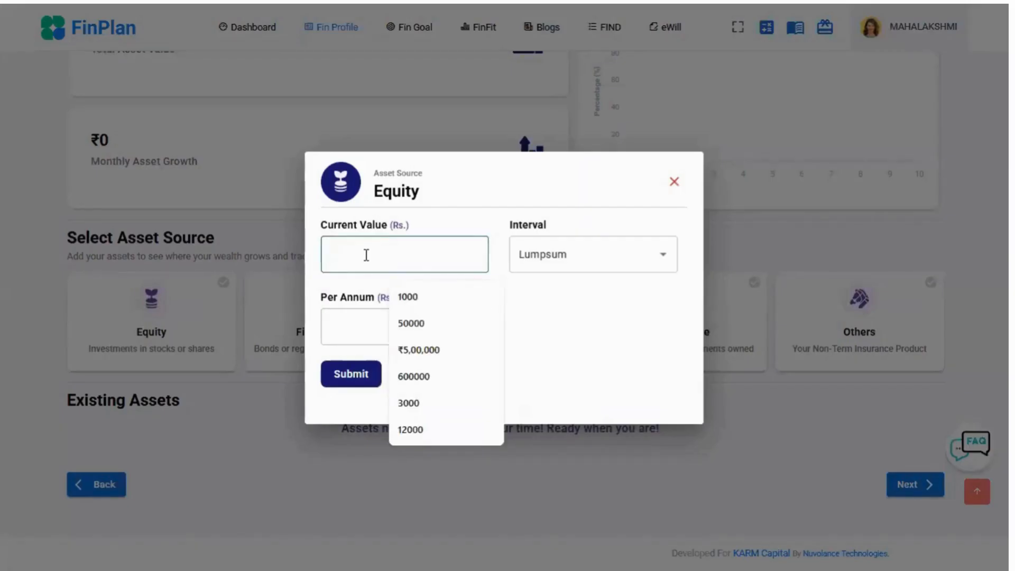
pyautogui.write('500000')
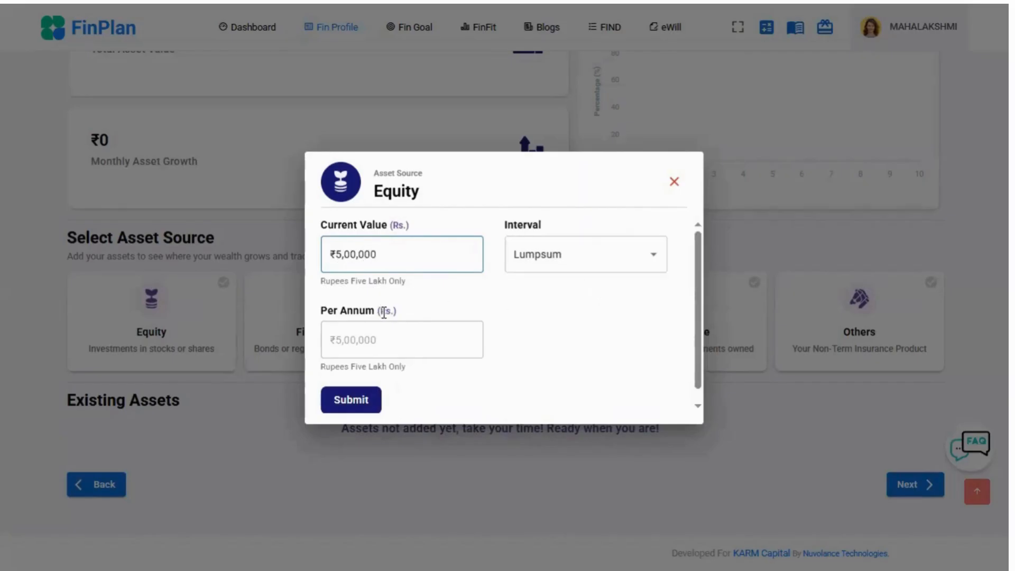
pyautogui.click(354, 406)
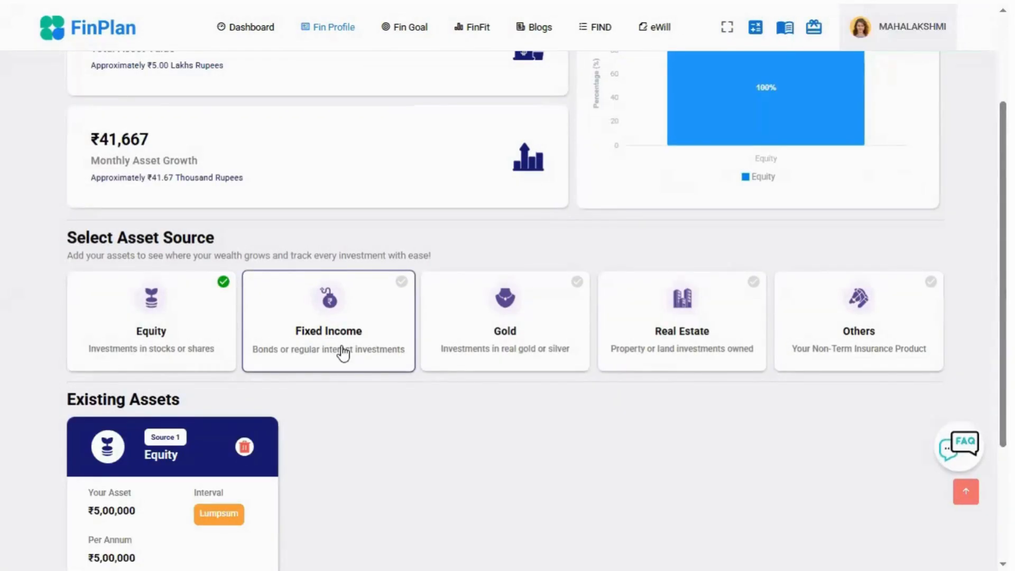
# - Add a Fixed Income asset with a current value of ₹5,00,000
pyautogui.click(344, 352)
pyautogui.click(373, 265)
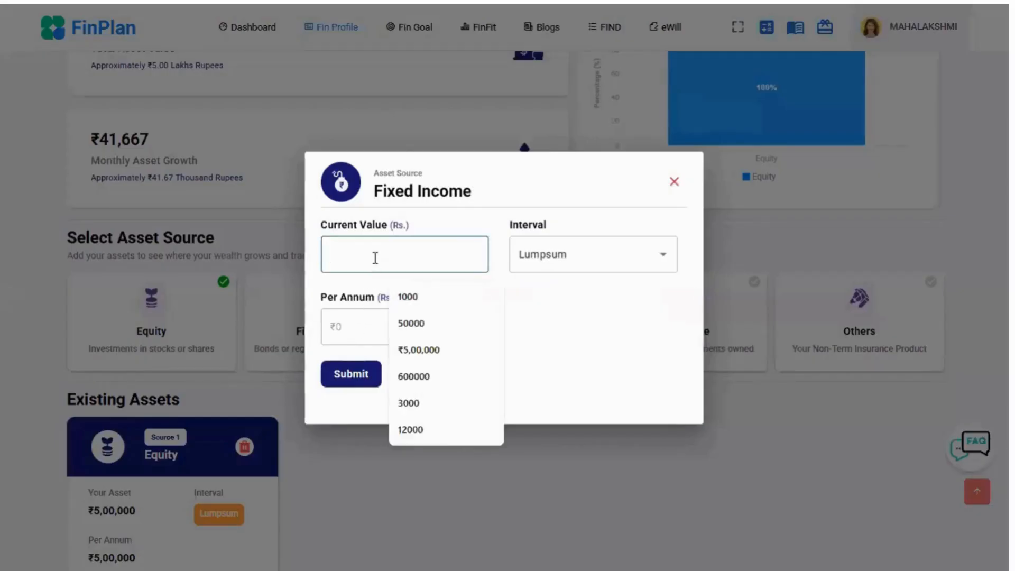
pyautogui.write('500000')
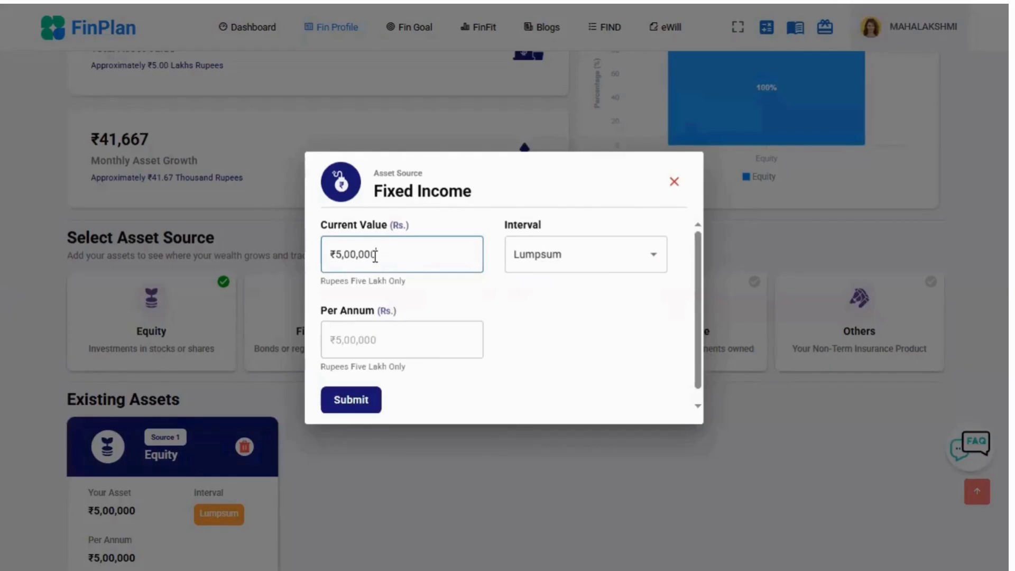
pyautogui.click(357, 400)
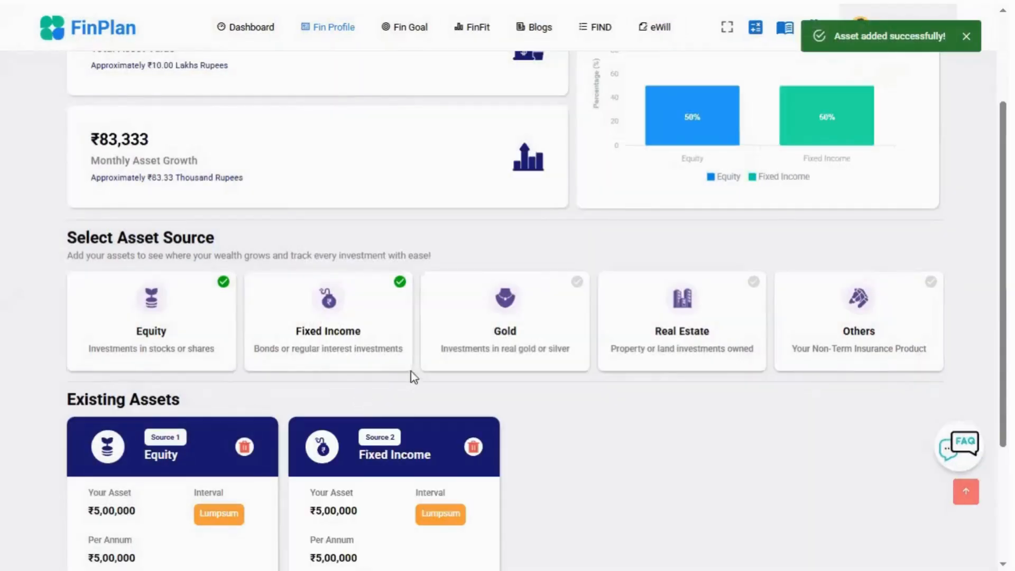
# - Add a Gold asset with a current value of ₹5,00,000
pyautogui.click(541, 349)
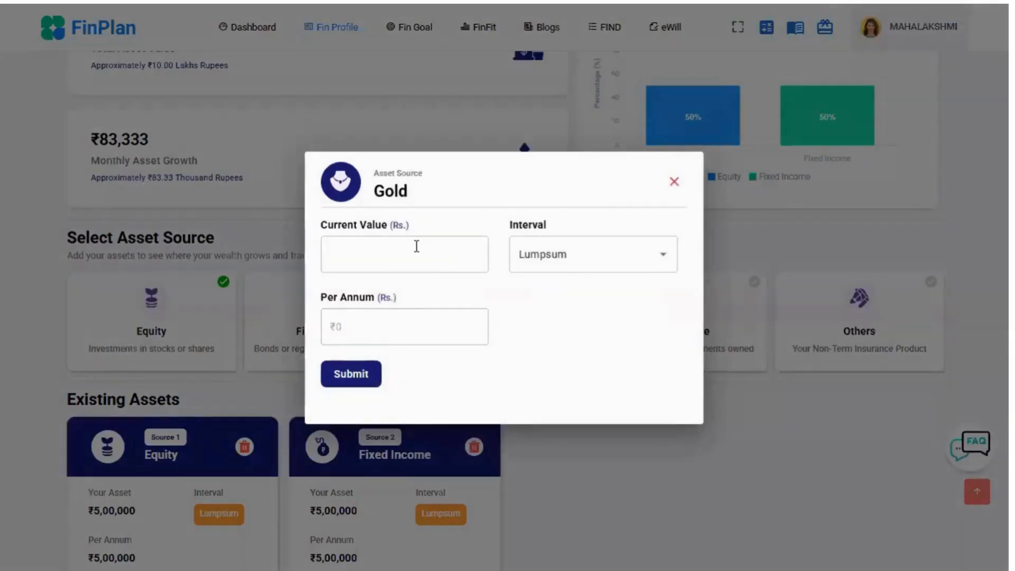
pyautogui.click(415, 246)
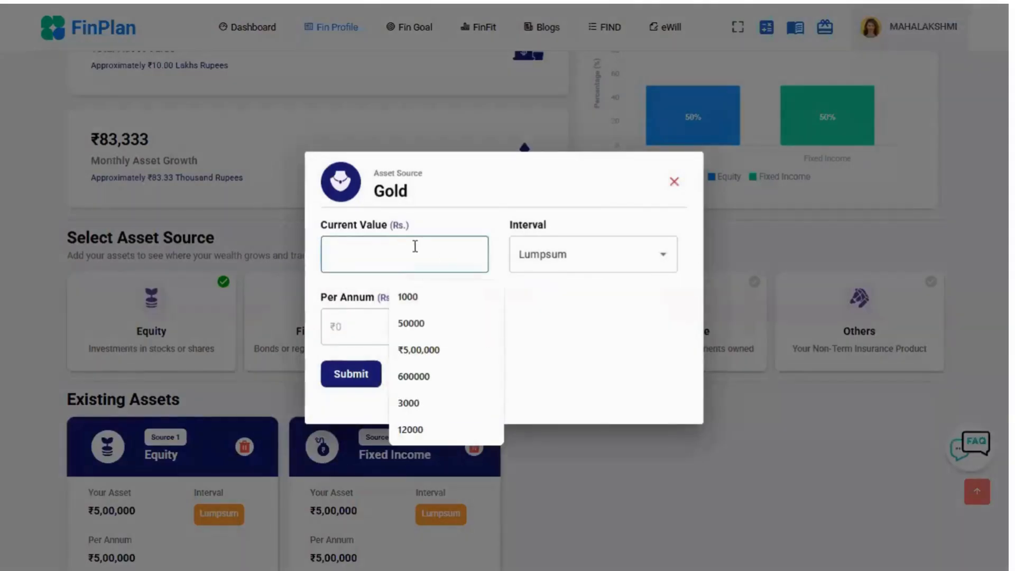
pyautogui.write('500000')
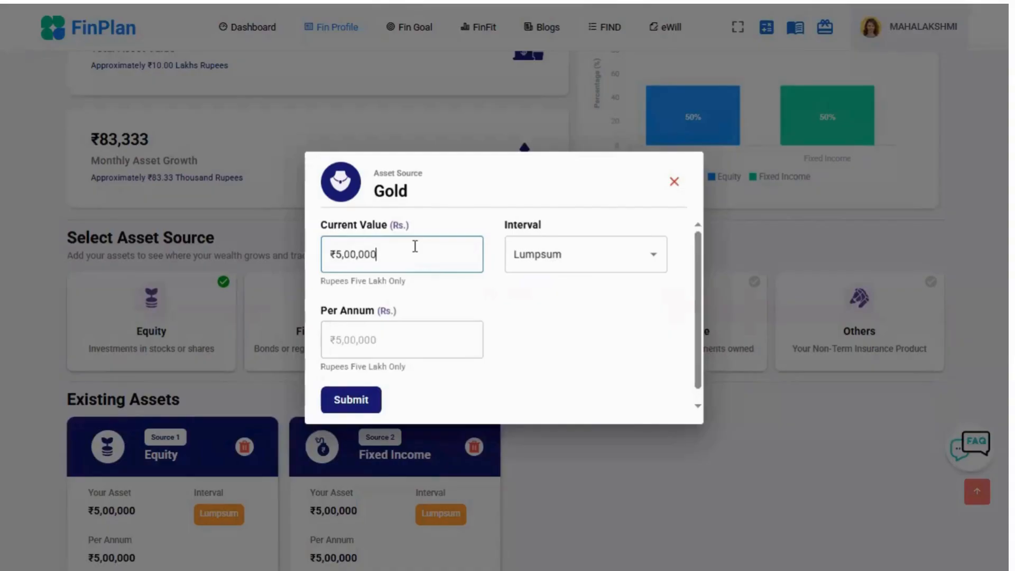
pyautogui.click(368, 401)
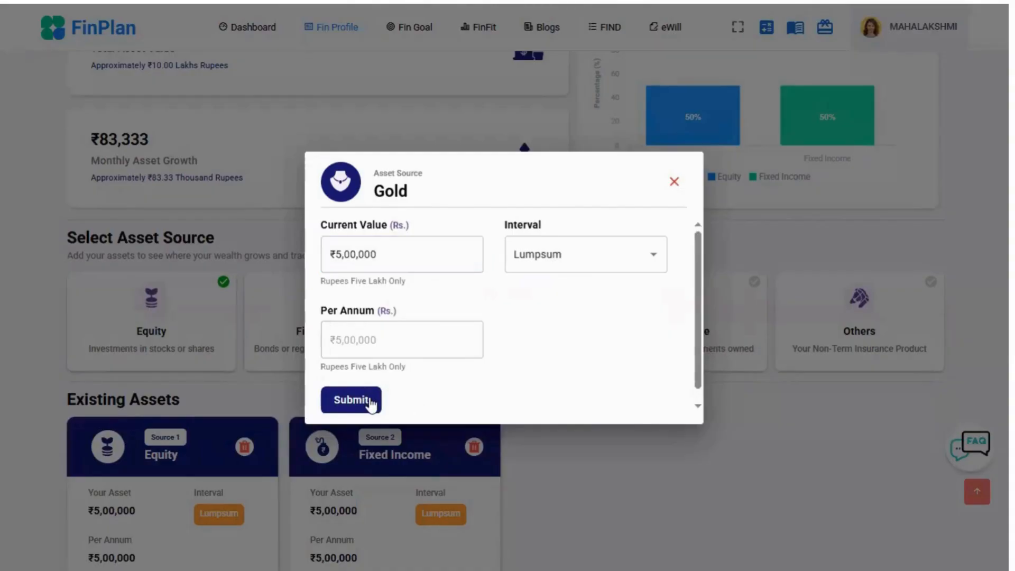
# - Add a Real Estate asset with a current value of ₹5,00,000
pyautogui.click(636, 337)
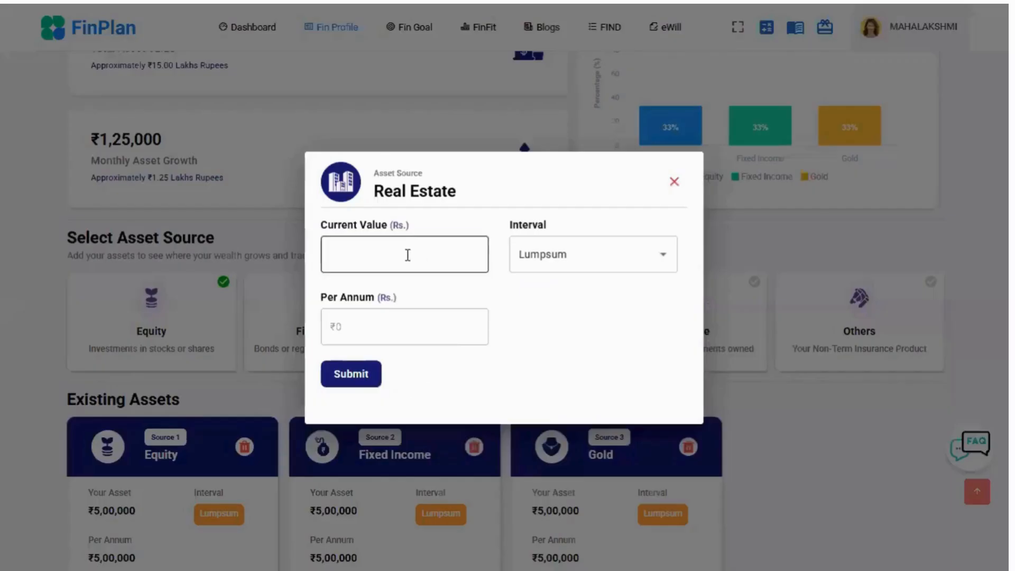
pyautogui.click(415, 268)
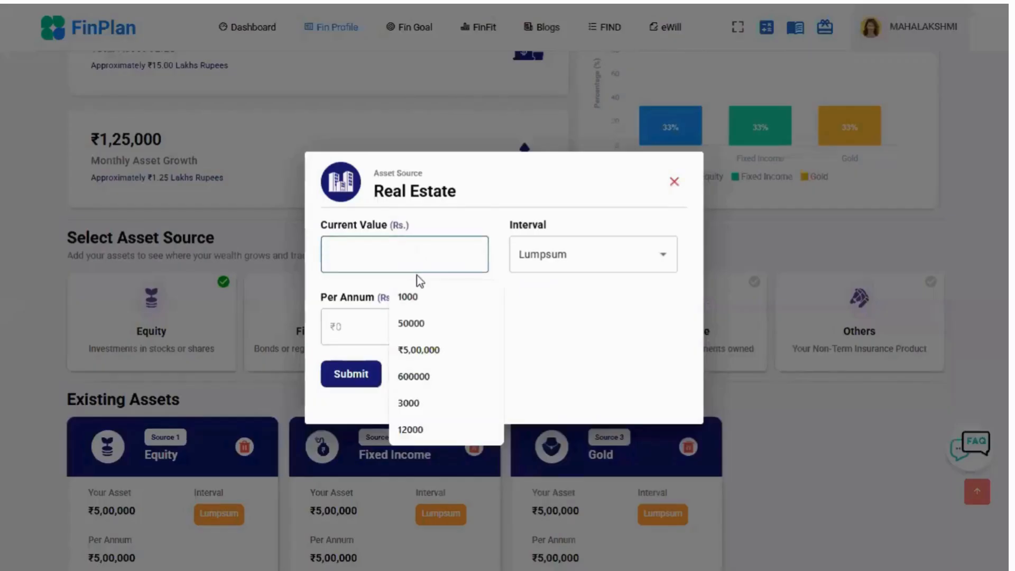
pyautogui.press('Down')
pyautogui.press('Down')
pyautogui.press('Down')
pyautogui.press('Return')
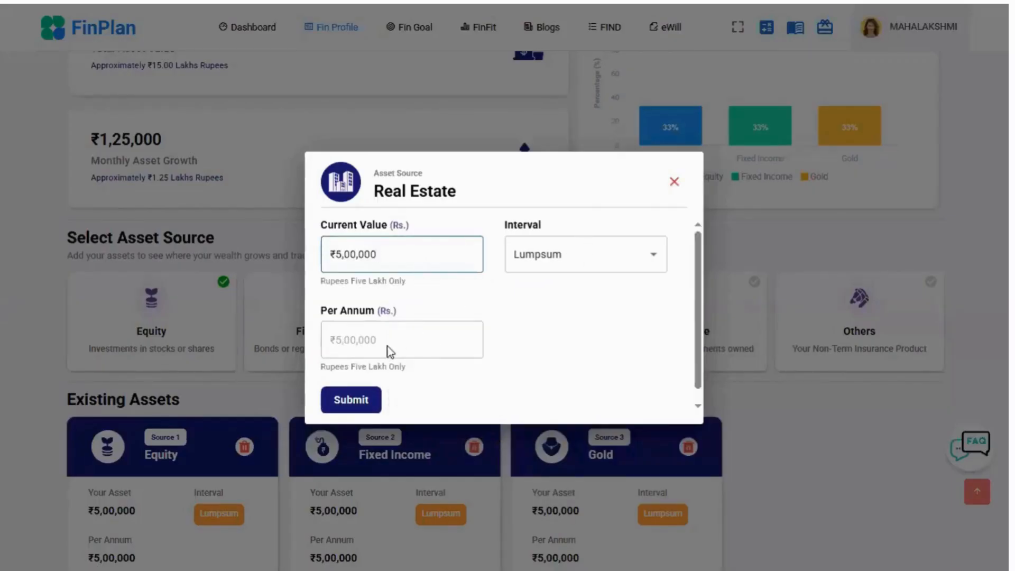
pyautogui.click(369, 400)
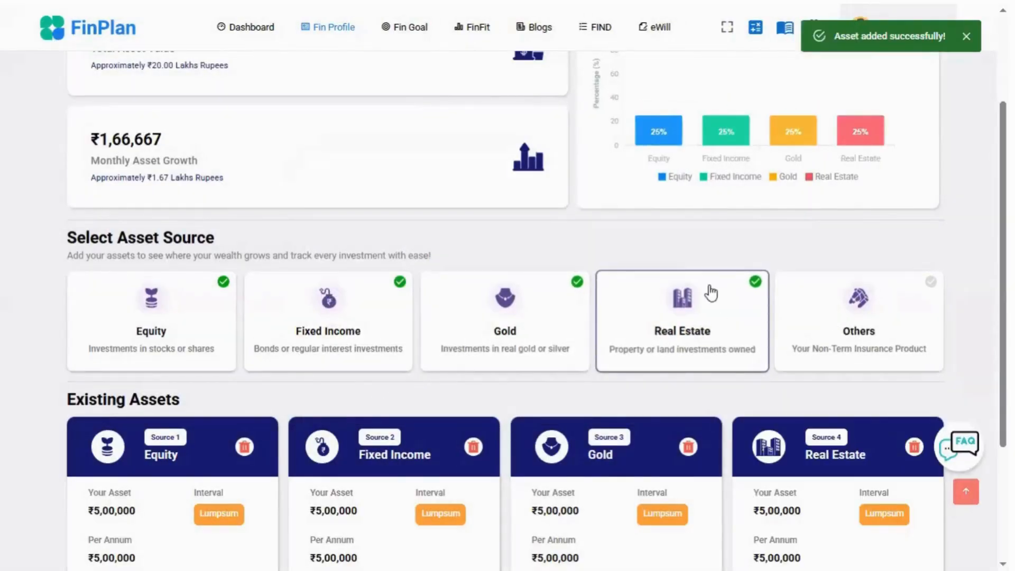
# - Review the added assets and their summary, and compare current with ideal allocation per asset class in the Dashboard's Asset Allocation chart
pyautogui.scroll(1, 709, 290)
pyautogui.scroll(-5, 709, 289)
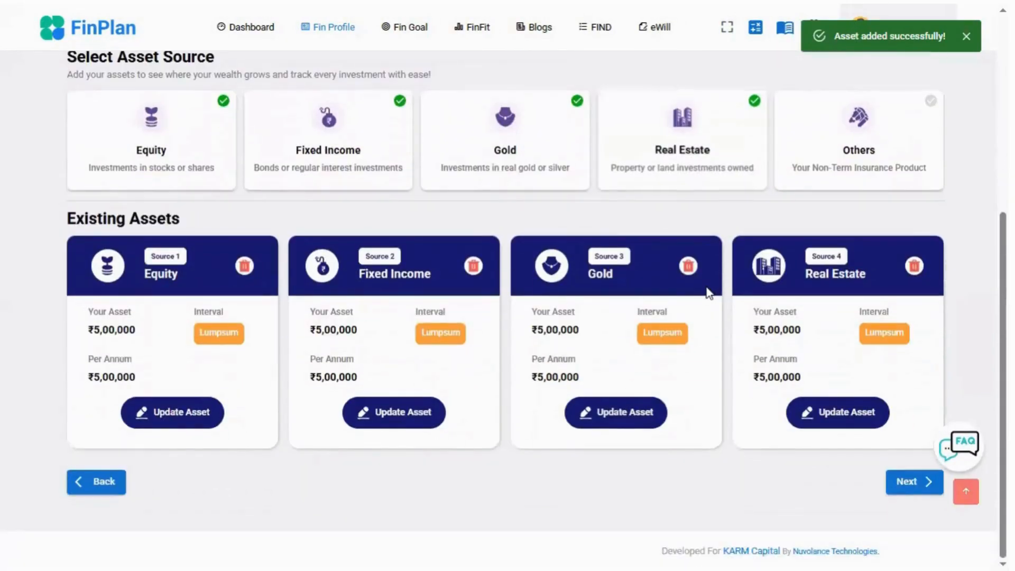
pyautogui.scroll(5, 700, 300)
pyautogui.scroll(2, 700, 307)
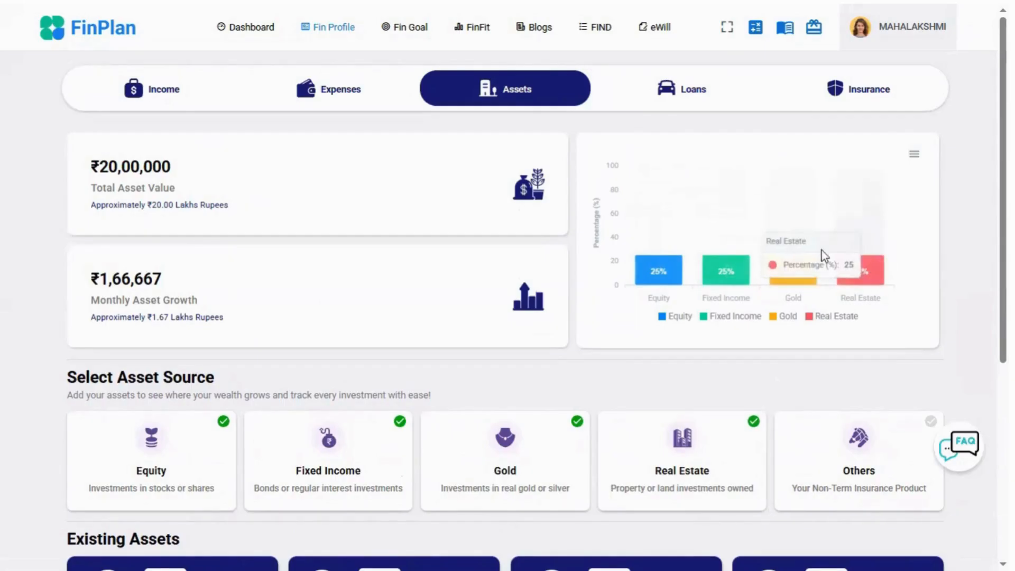
pyautogui.click(253, 30)
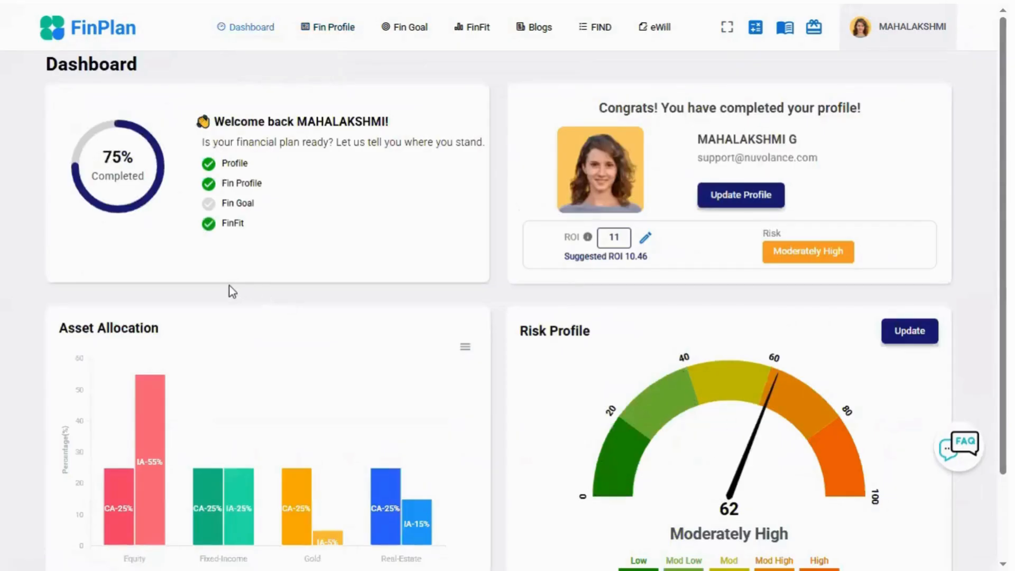
pyautogui.scroll(-2, 230, 285)
pyautogui.moveTo(116, 411)
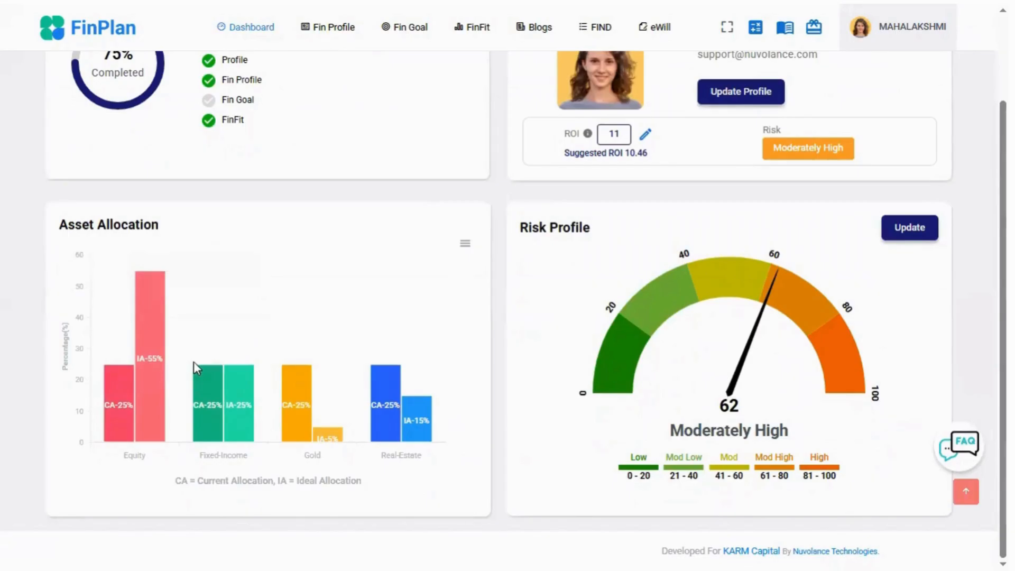
pyautogui.moveTo(152, 377)
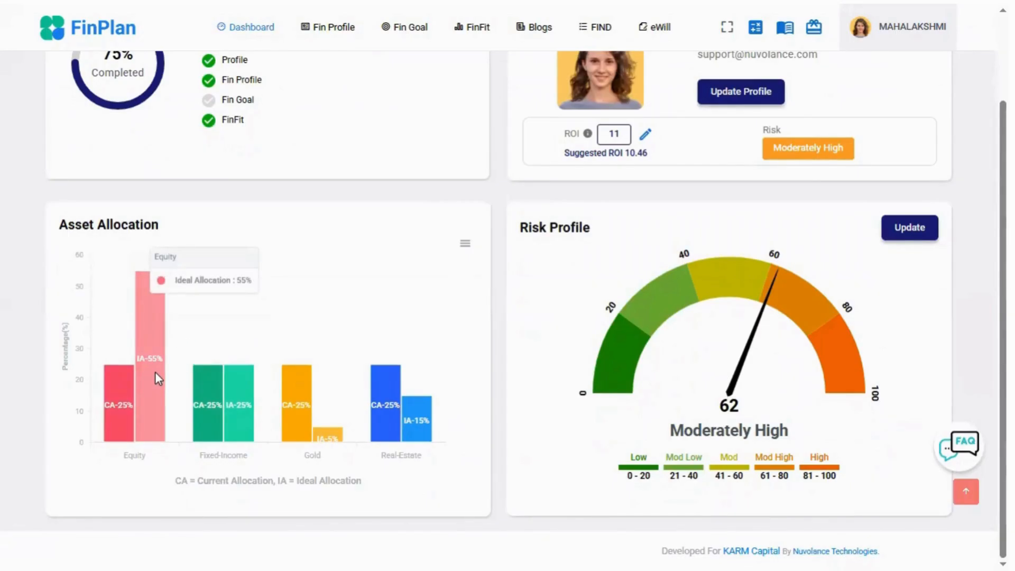
pyautogui.moveTo(242, 418)
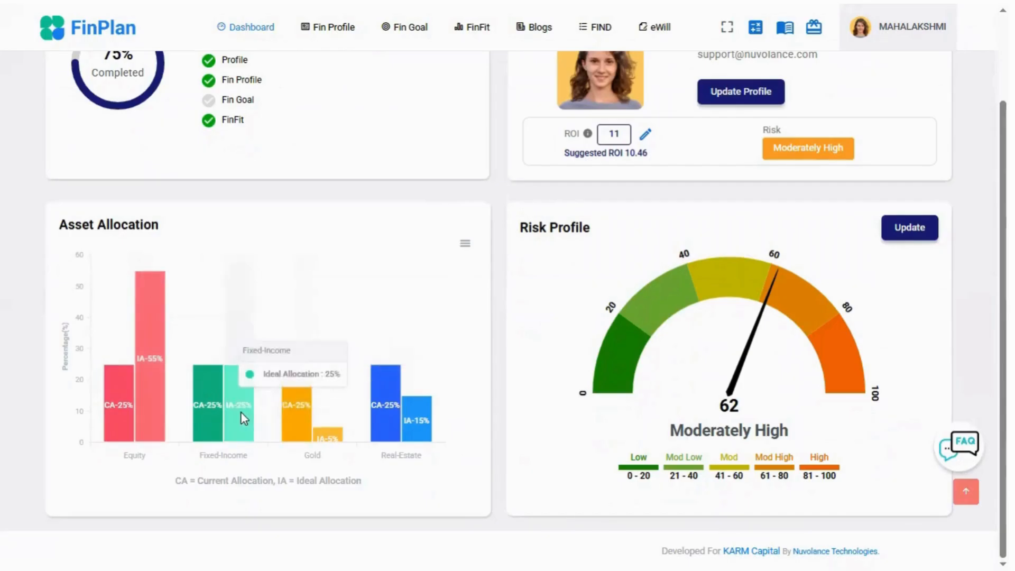
pyautogui.moveTo(340, 440)
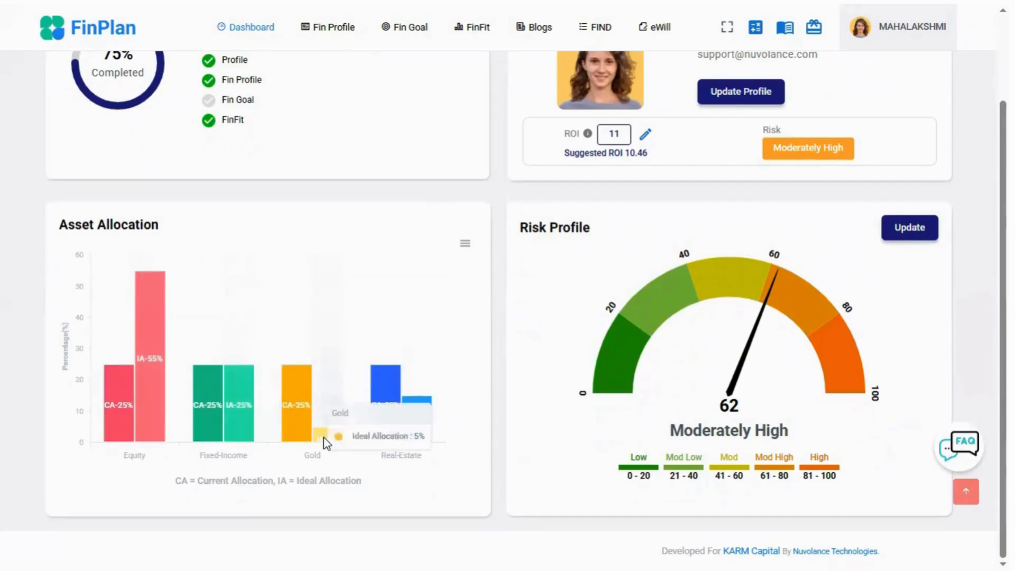
pyautogui.moveTo(411, 424)
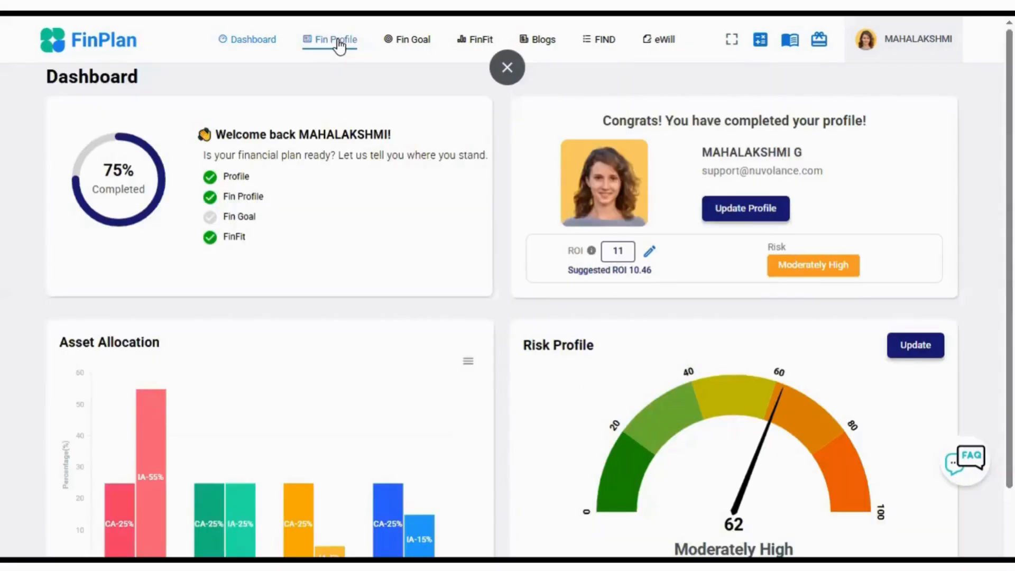
# - Return to the Assets section of Fin Profile and continue to the Loans section
pyautogui.click(338, 40)
pyautogui.click(520, 90)
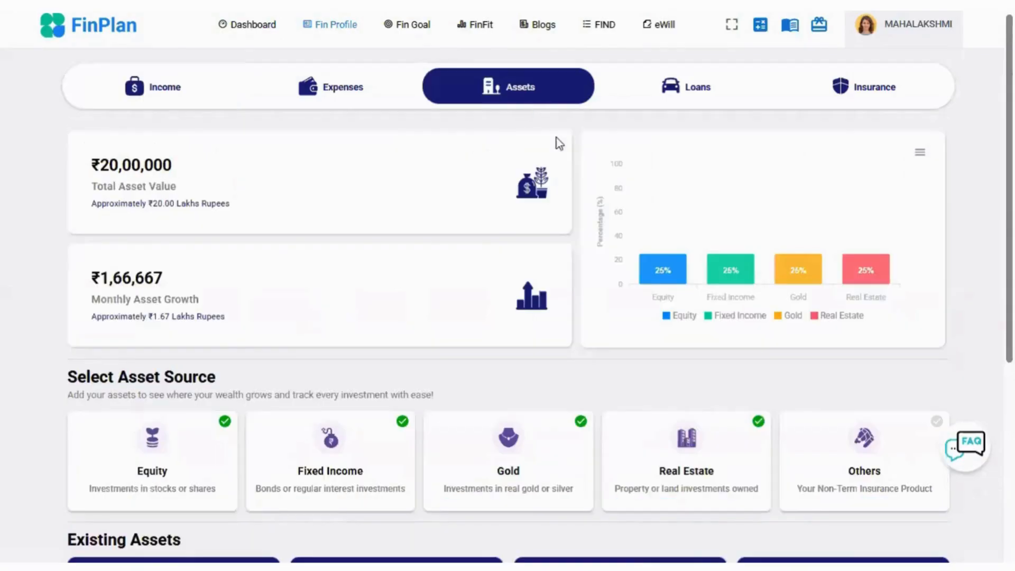
pyautogui.scroll(-4, 982, 296)
pyautogui.scroll(-2, 983, 296)
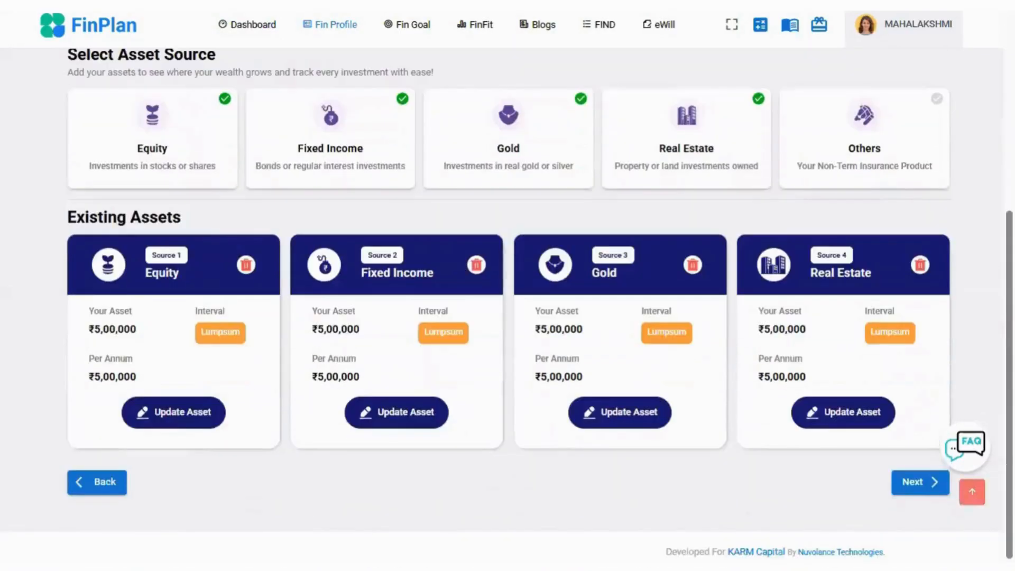
pyautogui.click(912, 482)
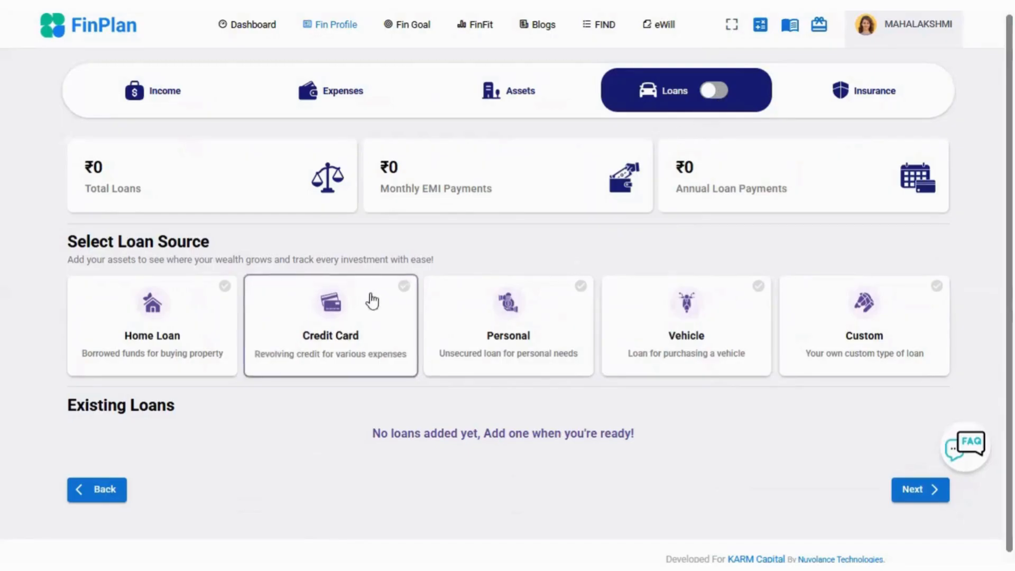
# - Start a Home Loan entry and set its loan amount to ₹30,00,000
pyautogui.click(190, 338)
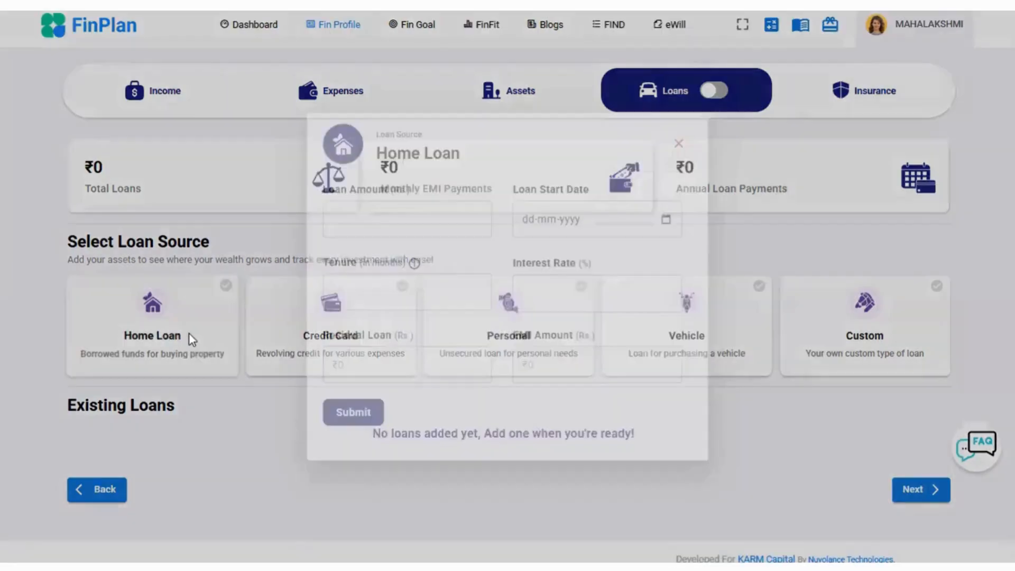
pyautogui.click(376, 223)
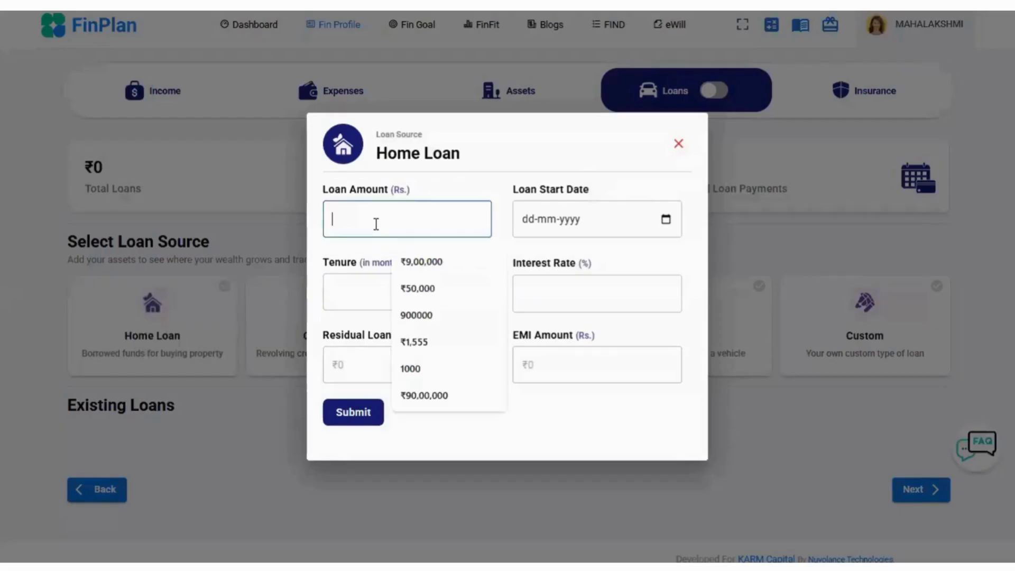
pyautogui.write('30,00,00')
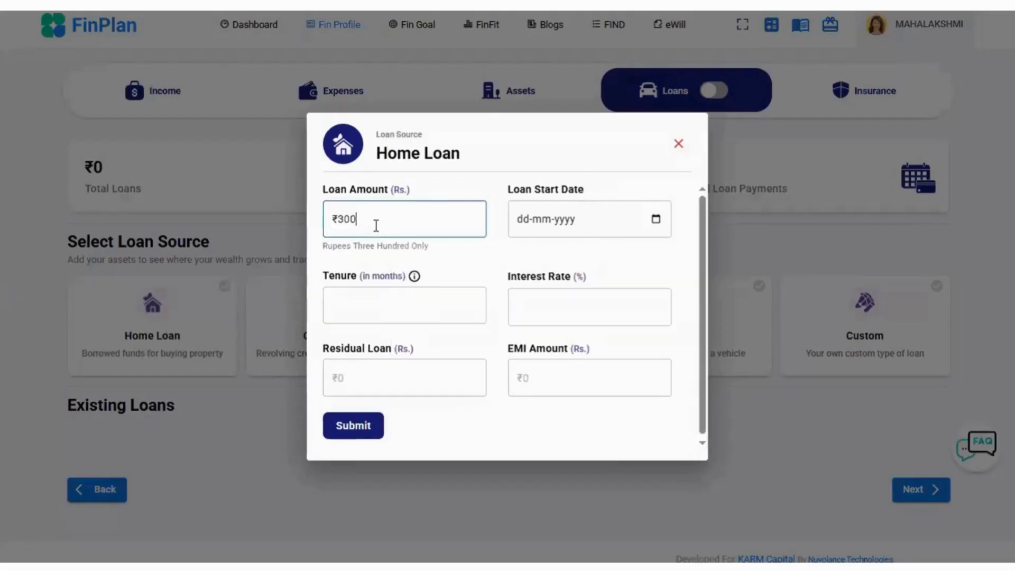
pyautogui.write('0')
# - Set the Home Loan's start date to 11-11-2020 and its tenure to 60 months
pyautogui.click(523, 221)
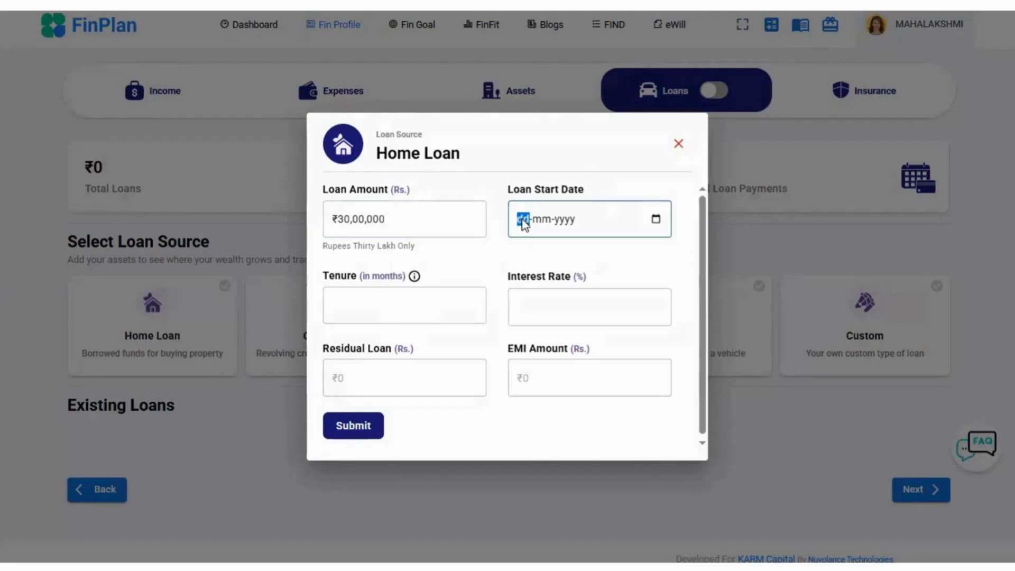
pyautogui.write('11-11-')
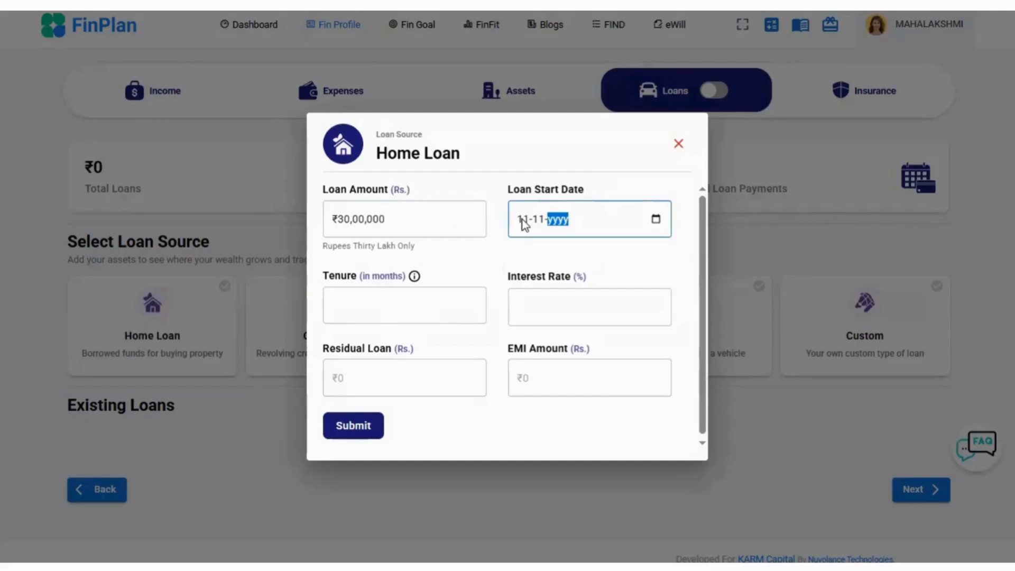
pyautogui.write('2020')
pyautogui.click(439, 302)
pyautogui.write('60')
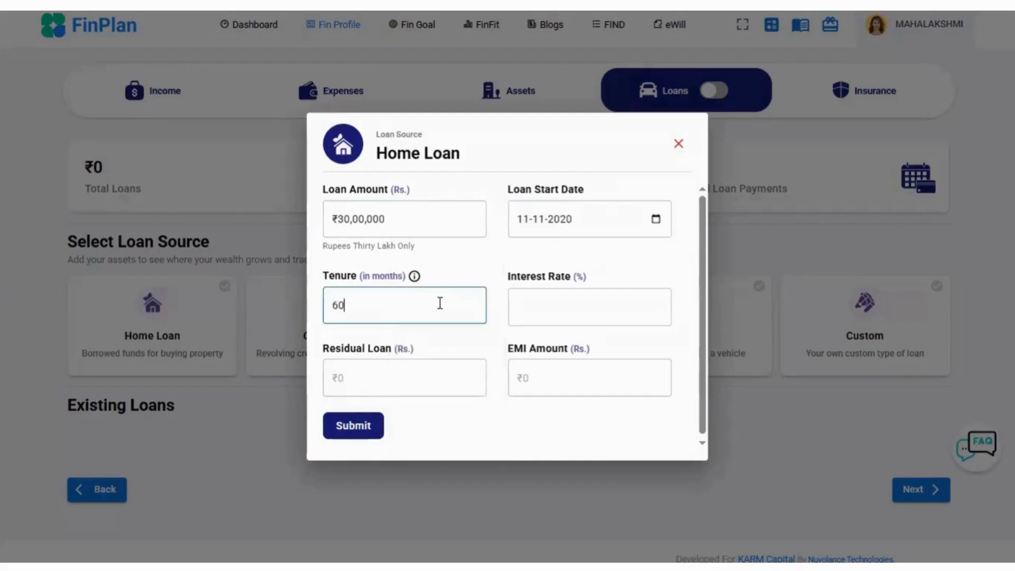
# - Set the Home Loan's interest rate to 6% and submit the loan entry
pyautogui.click(584, 312)
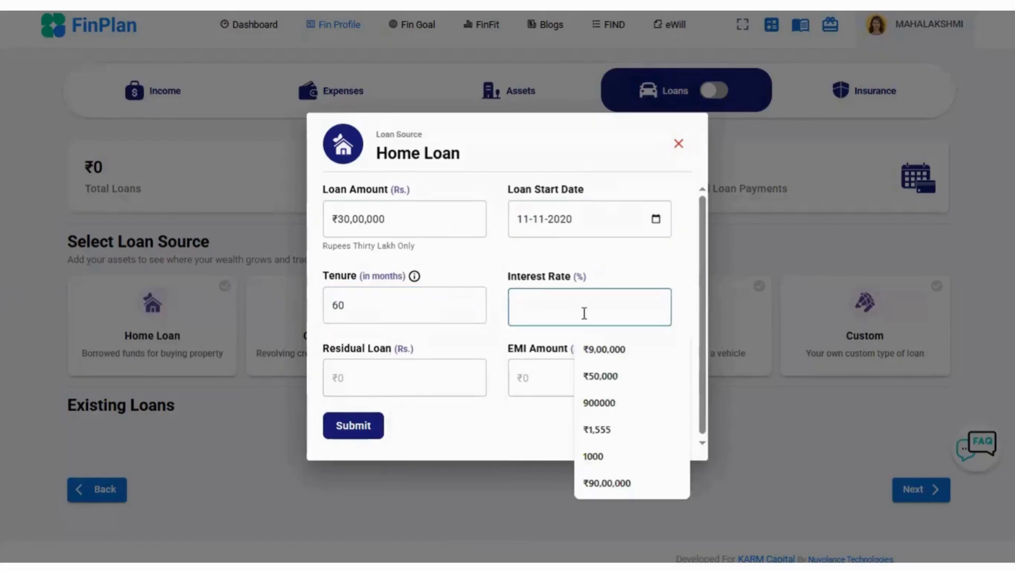
pyautogui.write('6')
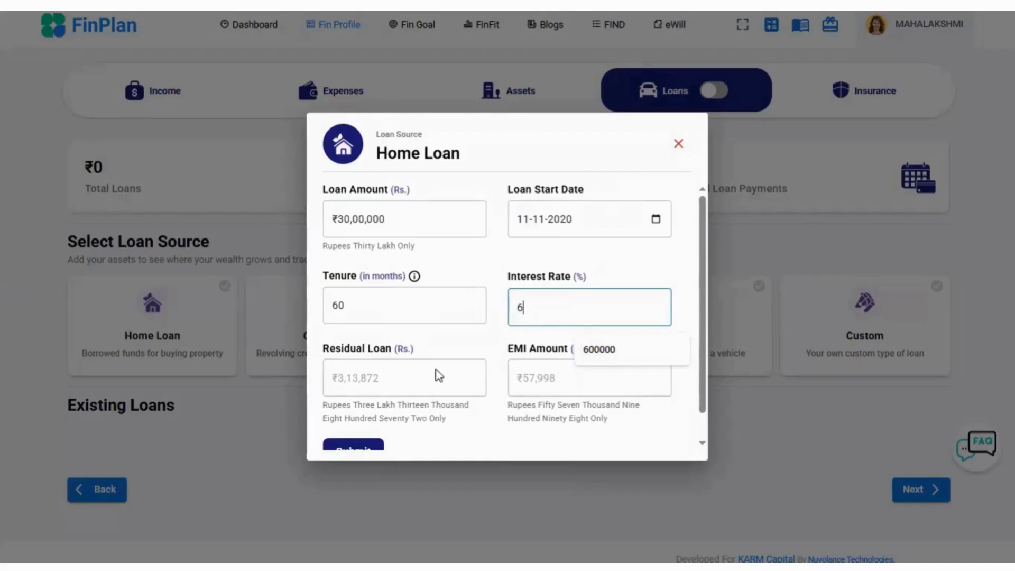
pyautogui.scroll(-1, 423, 383)
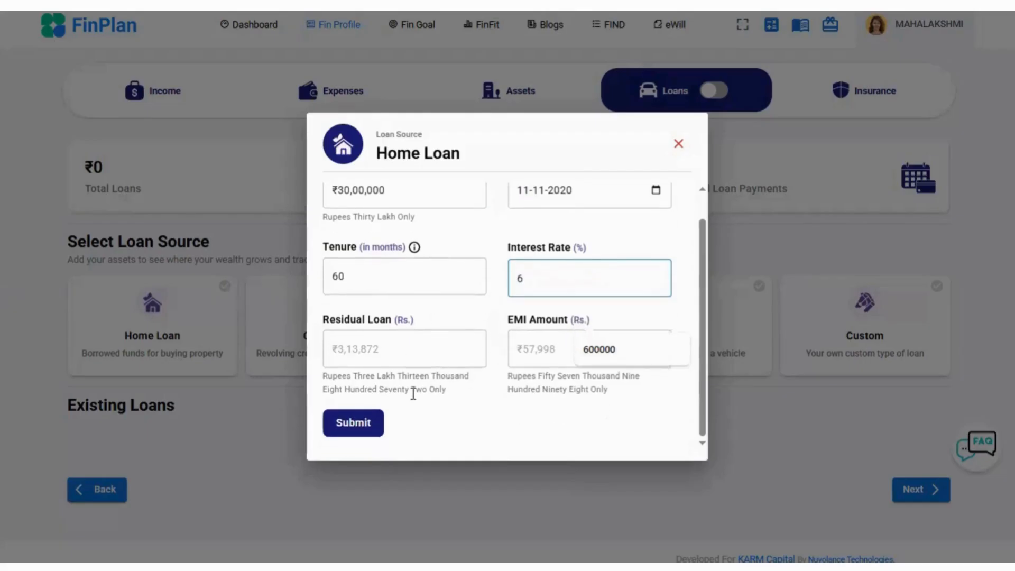
pyautogui.click(361, 424)
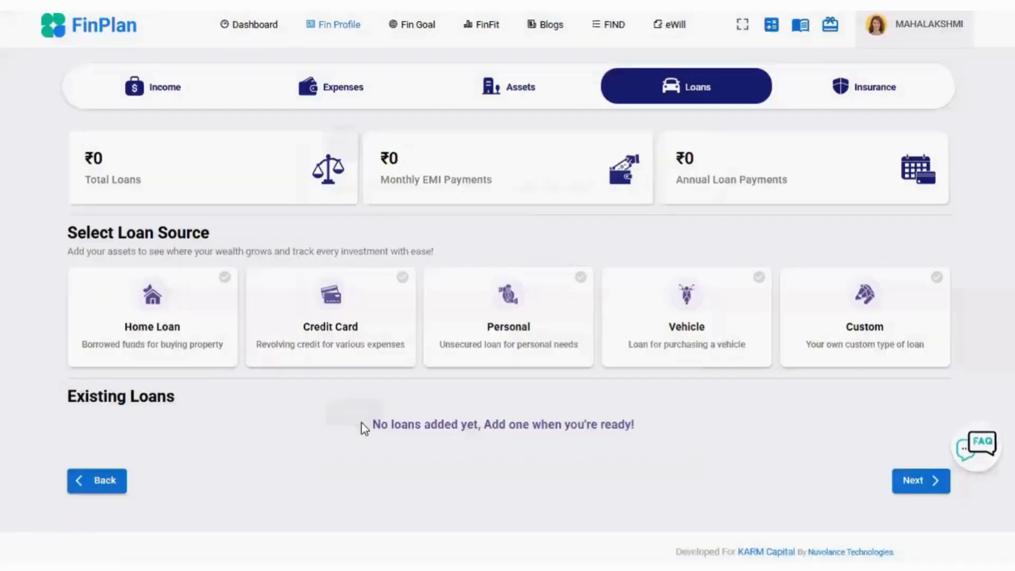
# - Edit the Home Loan's residual loan to ₹1,00,000 with 6 remaining months and save it
pyautogui.scroll(-5, 380, 376)
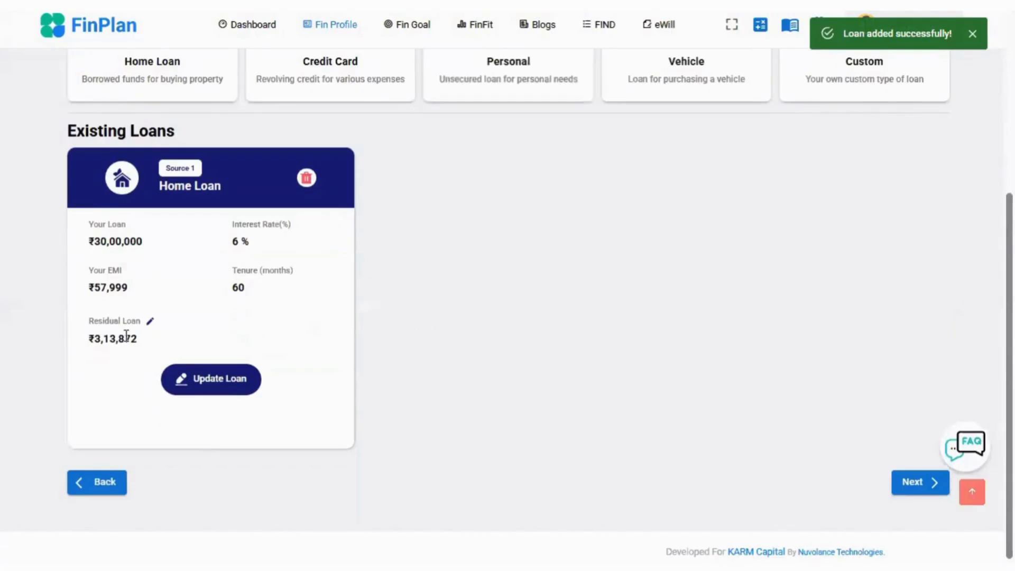
pyautogui.click(150, 322)
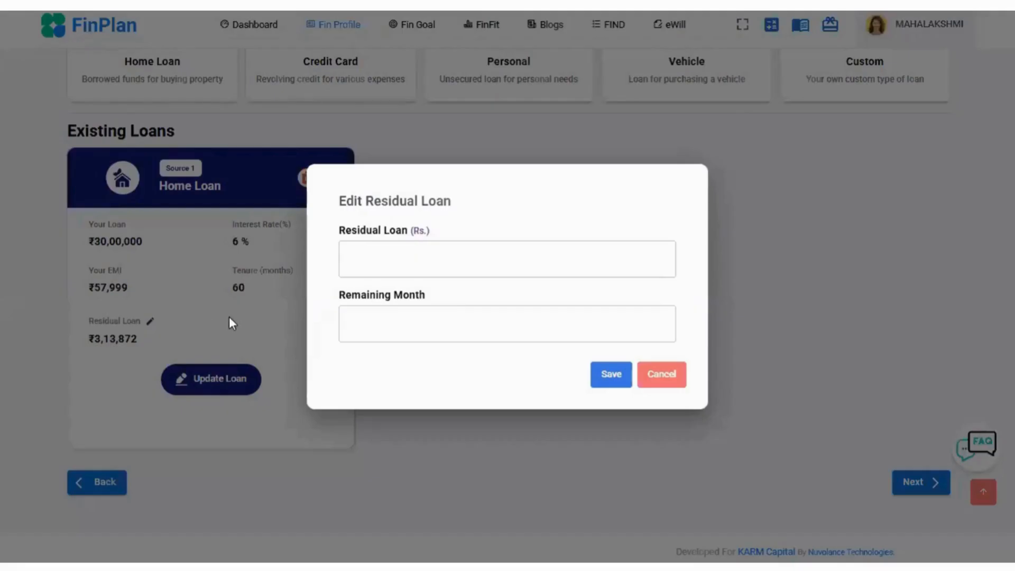
pyautogui.click(370, 262)
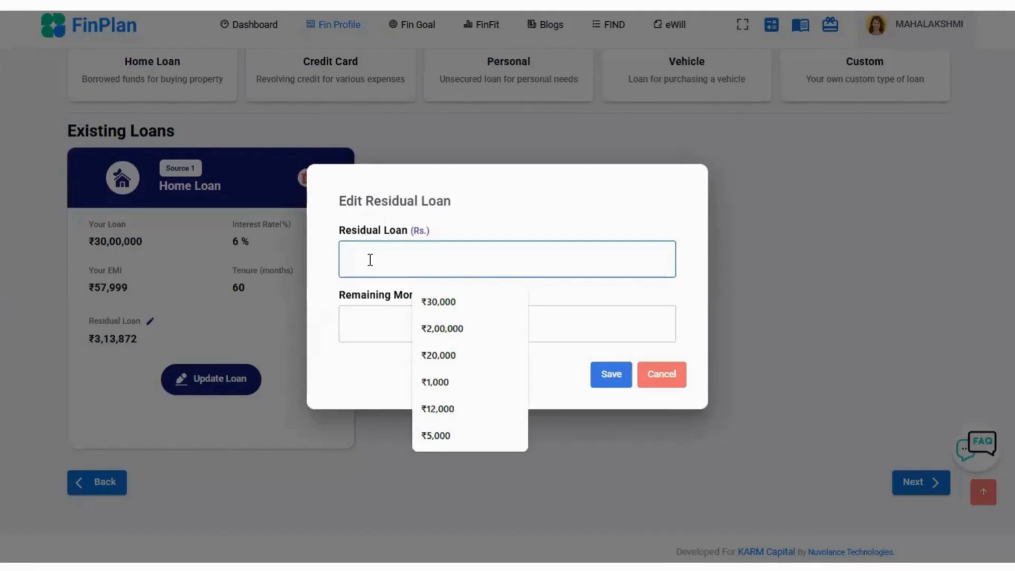
pyautogui.write('100000')
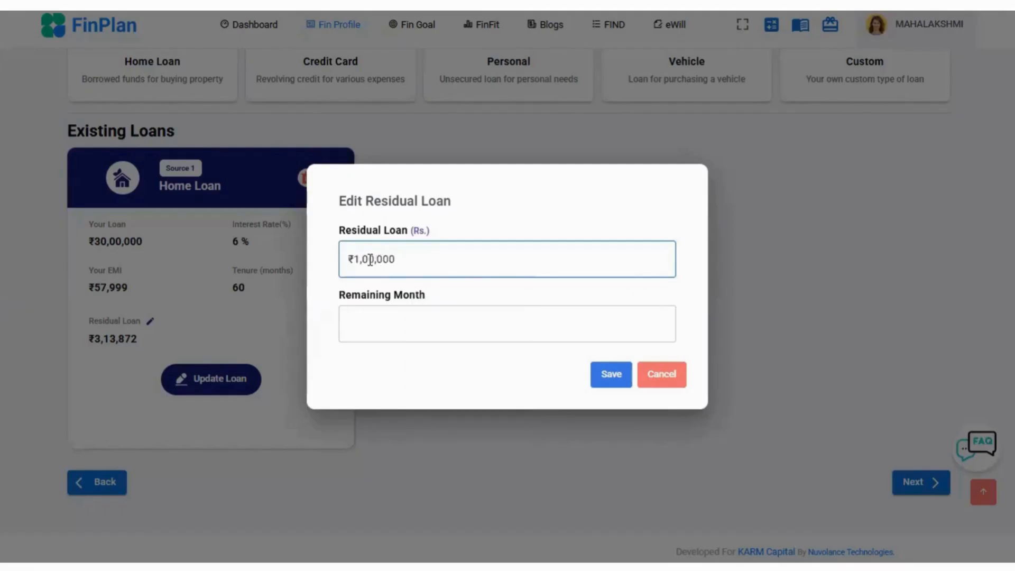
pyautogui.click(379, 311)
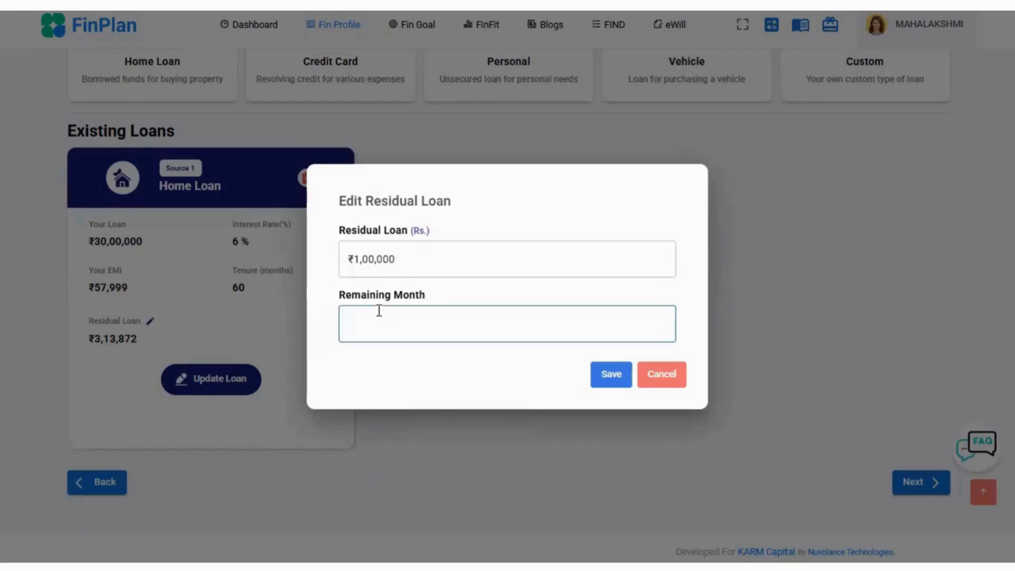
pyautogui.write('6')
pyautogui.click(608, 376)
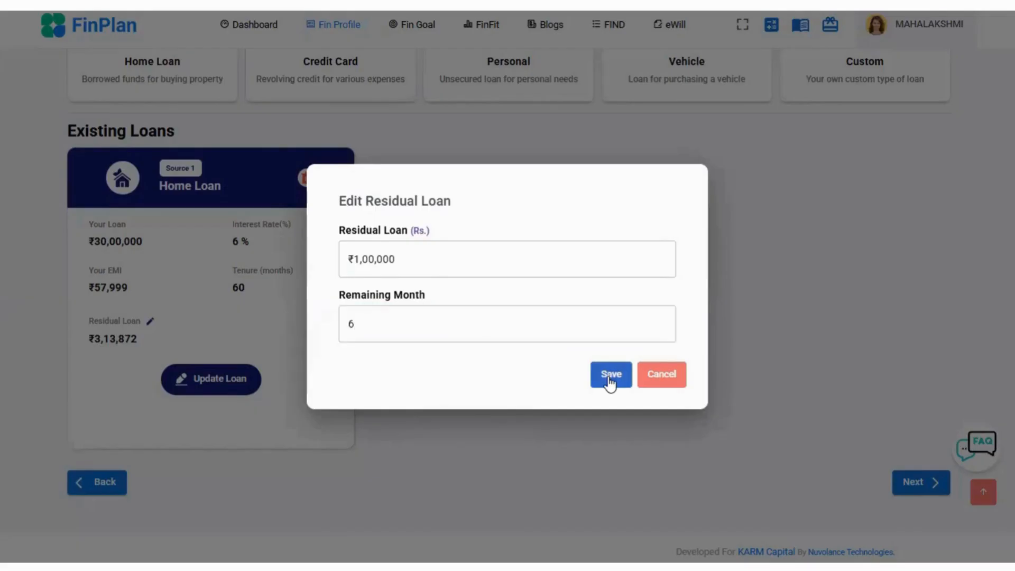
# - Review the loan summary totals and the Home Loan's details, and continue to the Insurance section
pyautogui.scroll(2, 432, 297)
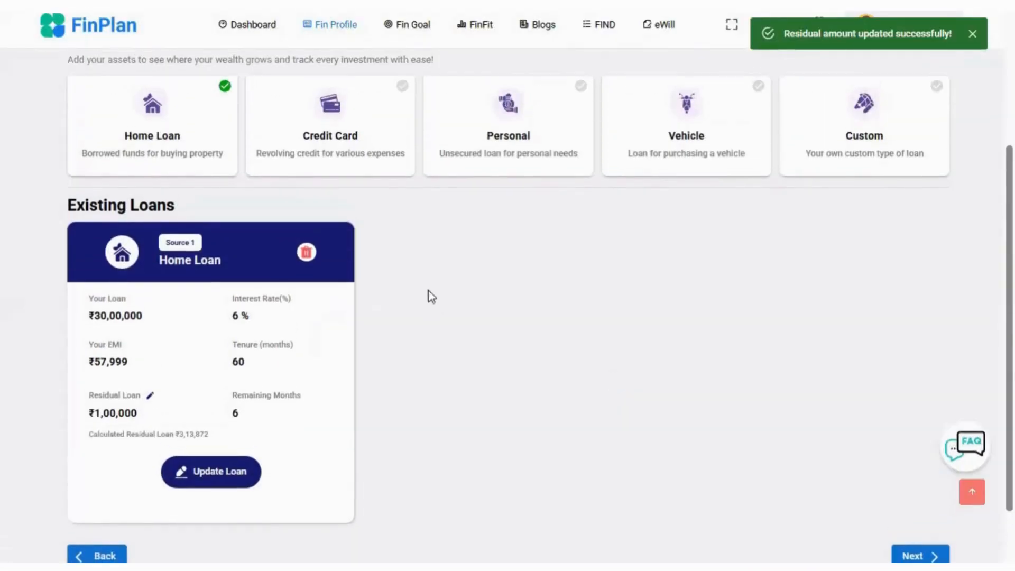
pyautogui.scroll(4, 431, 296)
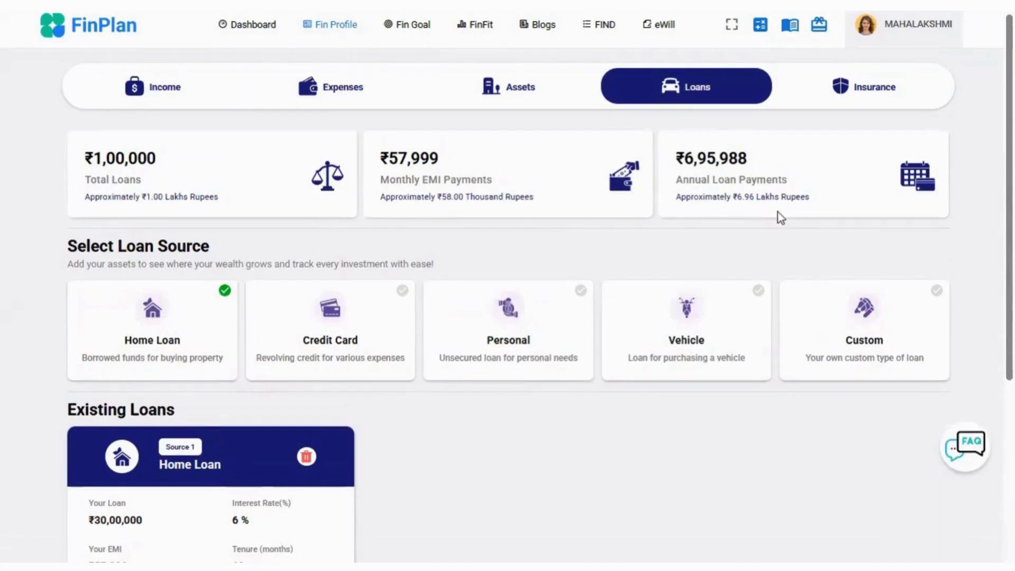
pyautogui.scroll(-5, 746, 273)
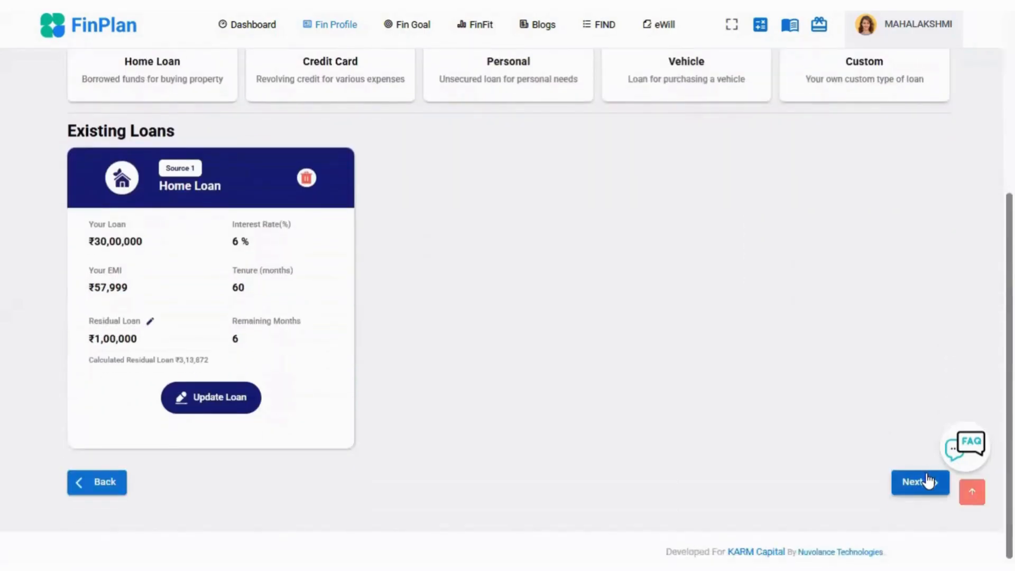
pyautogui.click(915, 483)
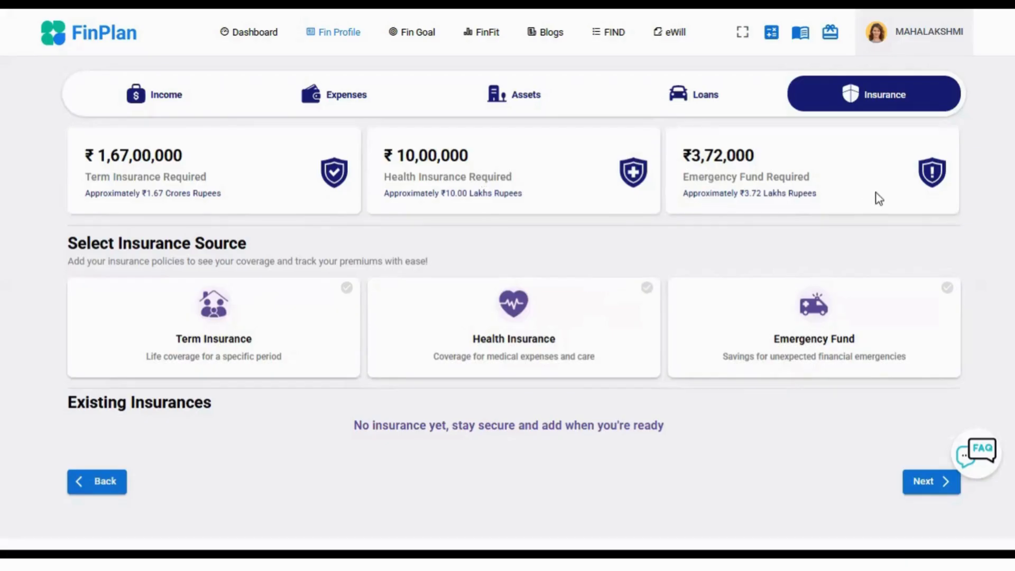
# - Add a Term Insurance entry with an existing amount of ₹15,00,000
pyautogui.click(260, 340)
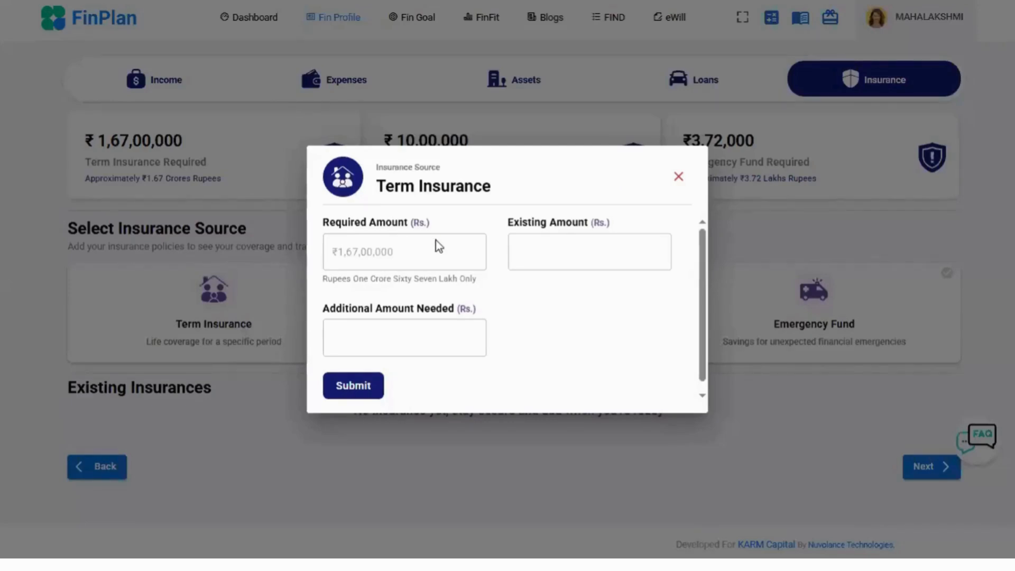
pyautogui.click(557, 247)
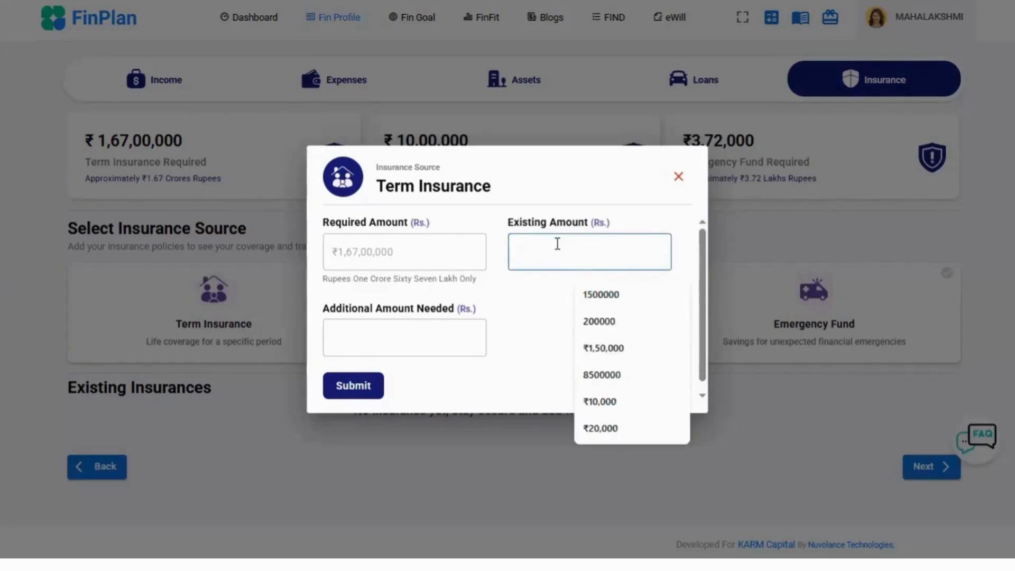
pyautogui.click(632, 294)
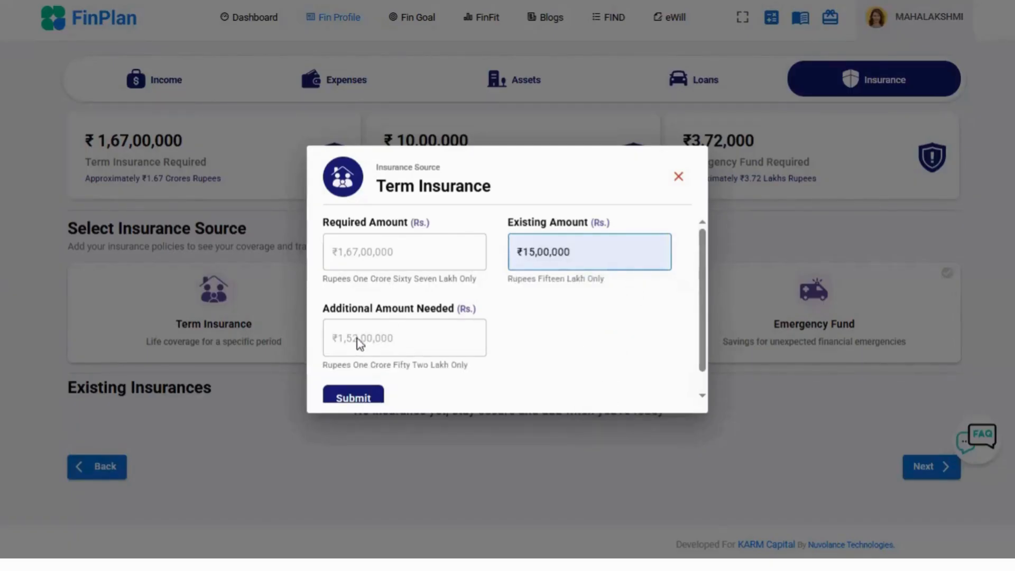
pyautogui.click(353, 397)
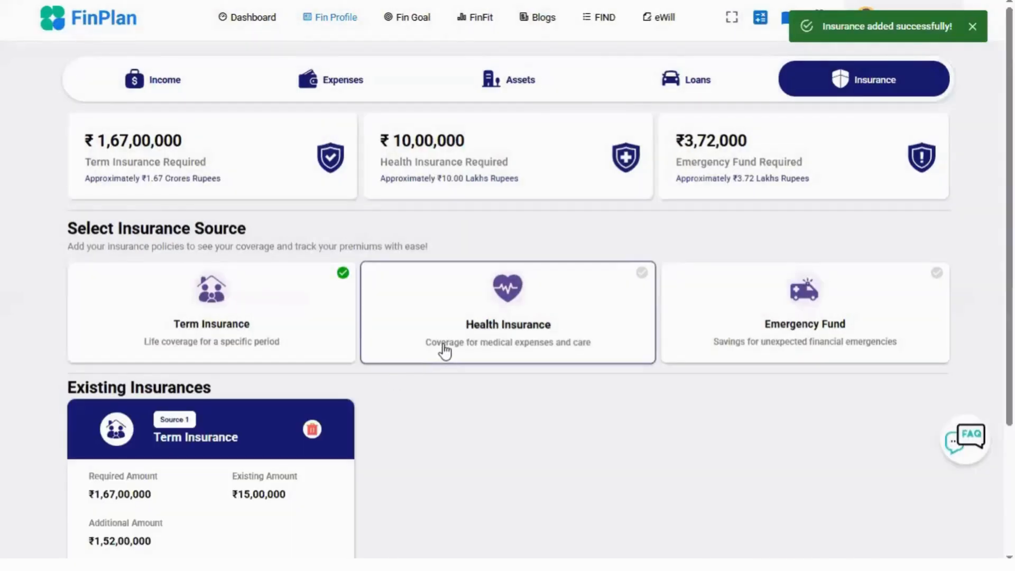
# - Add a Health Insurance entry with an existing amount of ₹1,50,000
pyautogui.click(447, 349)
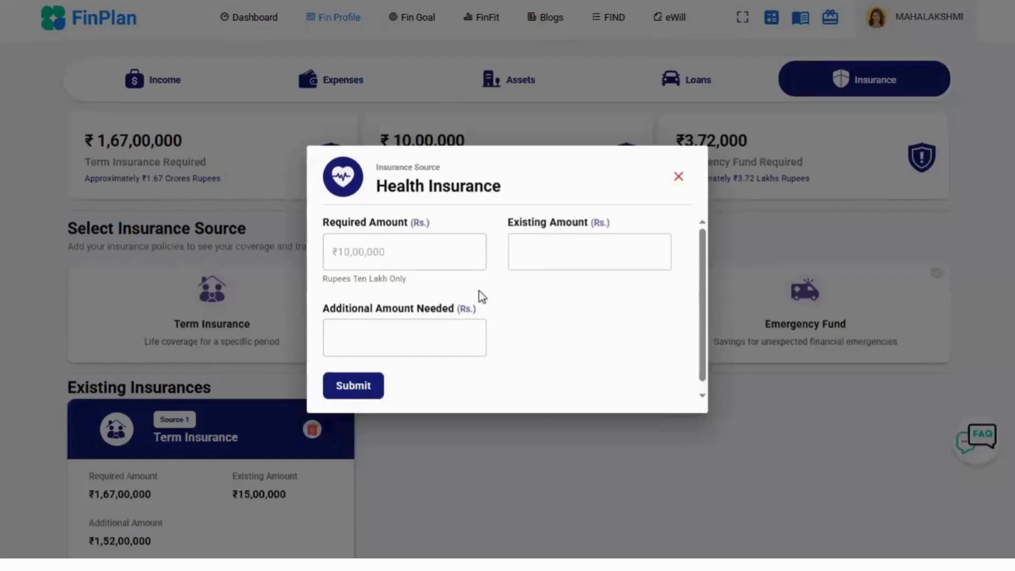
pyautogui.click(546, 259)
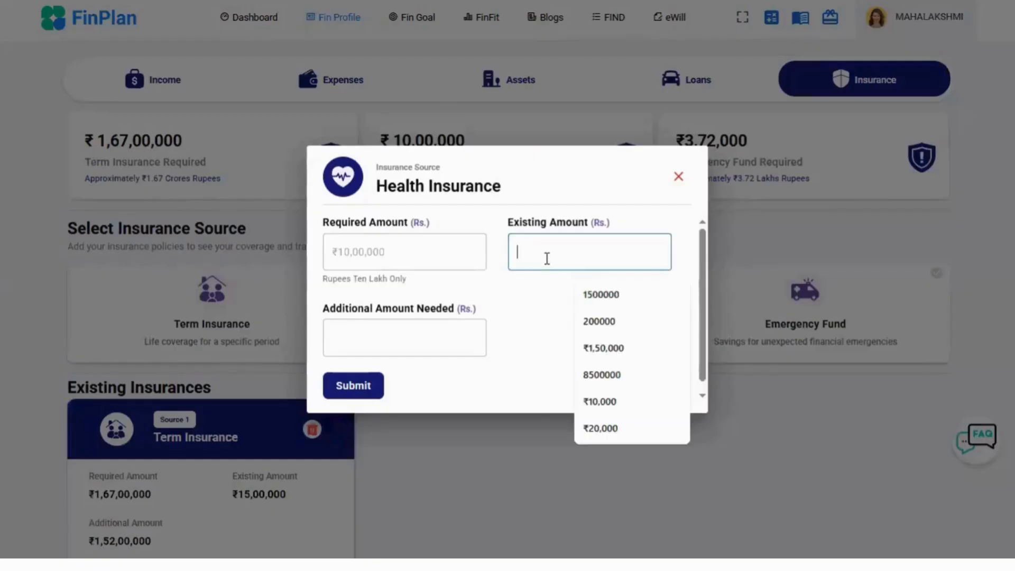
pyautogui.click(593, 293)
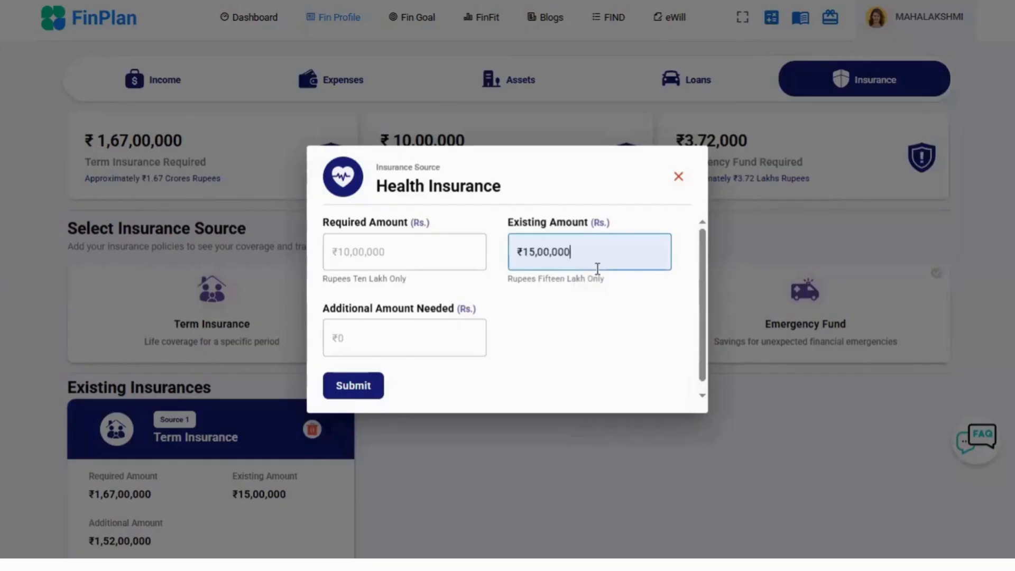
pyautogui.press('BackSpace')
pyautogui.click(369, 399)
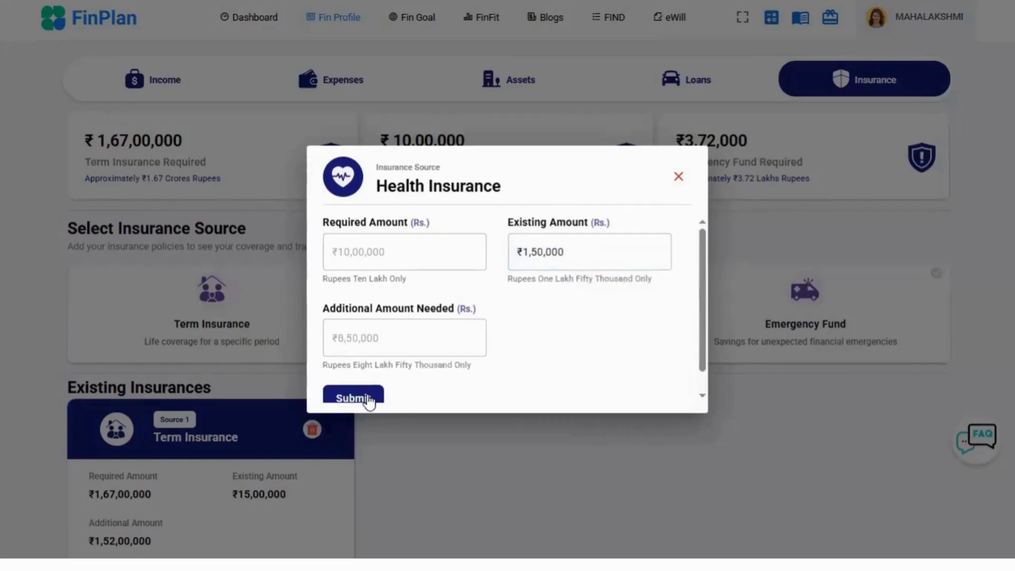
# - Add an Emergency Fund entry with an existing amount of ₹1,50,000 and continue to the Fin Goal section
pyautogui.click(768, 324)
pyautogui.click(575, 257)
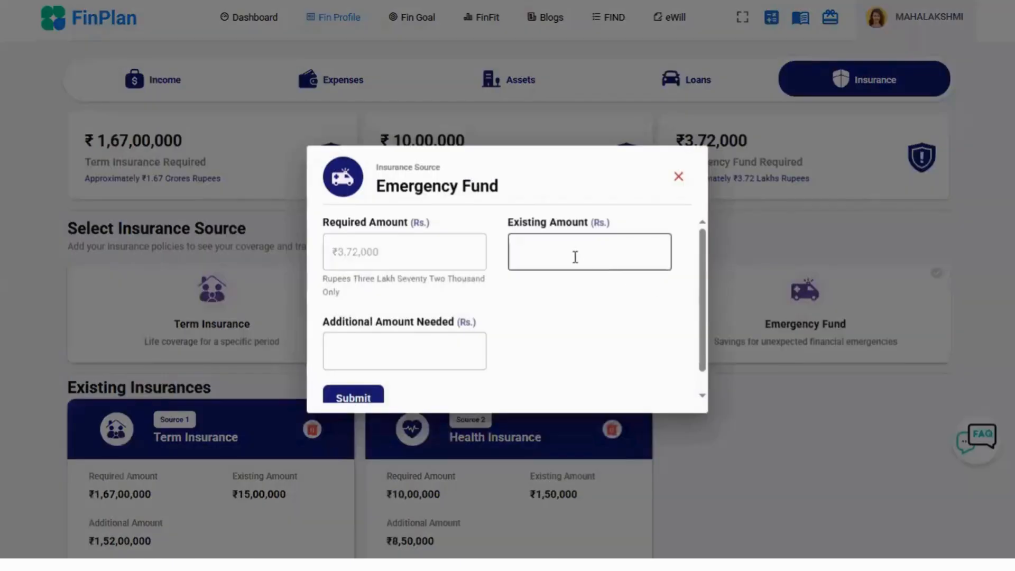
pyautogui.click(583, 298)
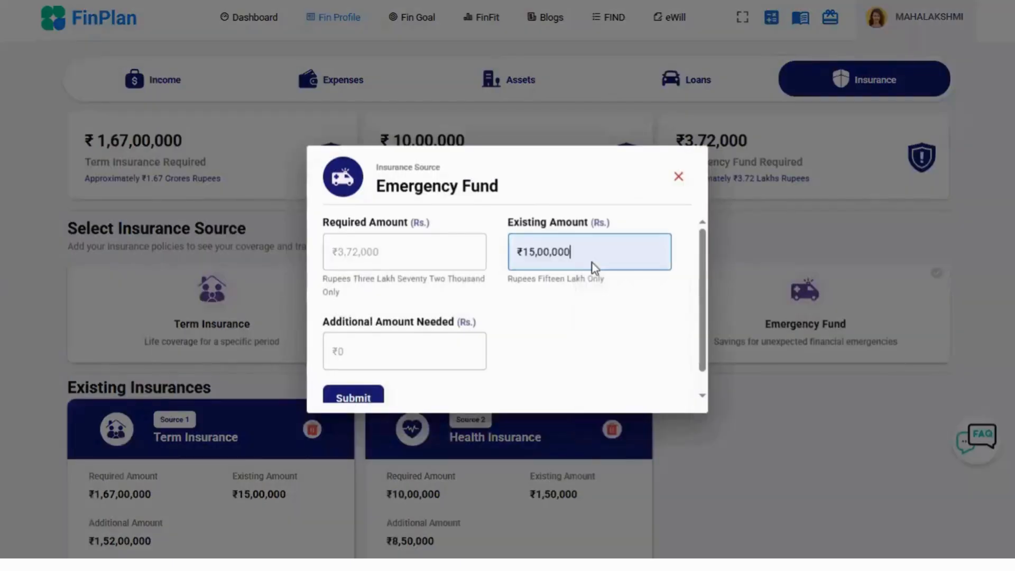
pyautogui.press('BackSpace')
pyautogui.scroll(-1, 582, 270)
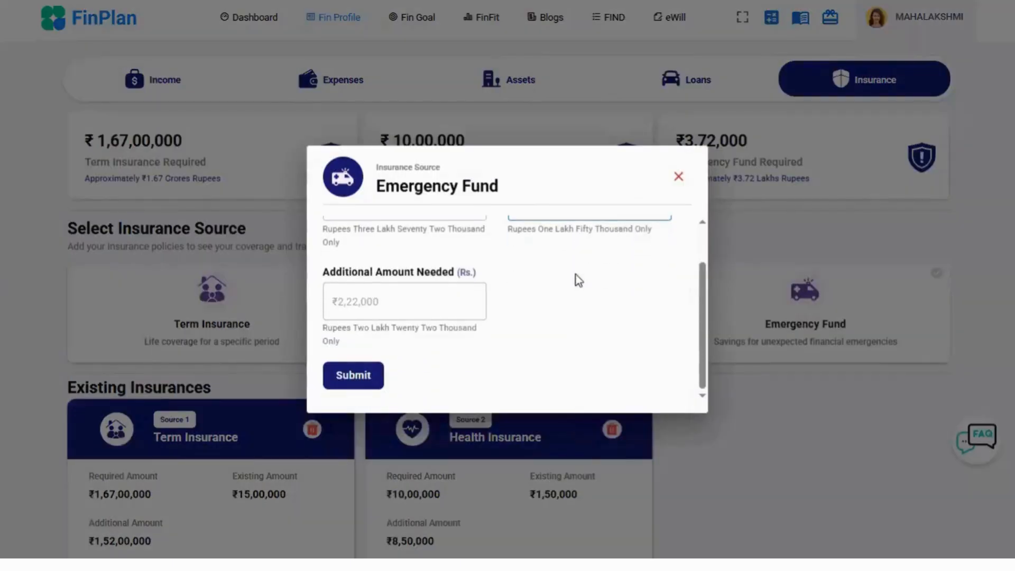
pyautogui.click(347, 375)
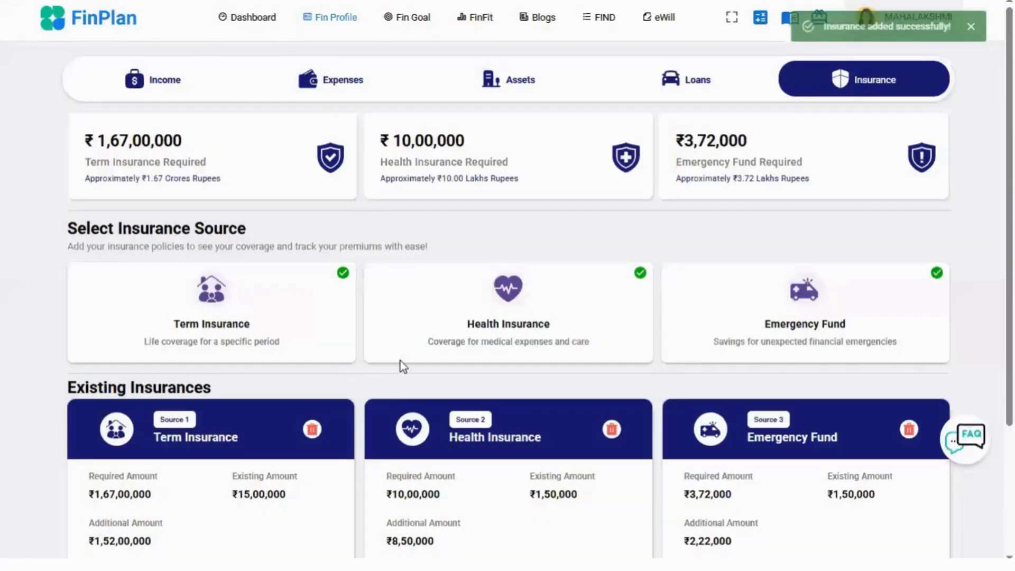
pyautogui.scroll(-3, 909, 322)
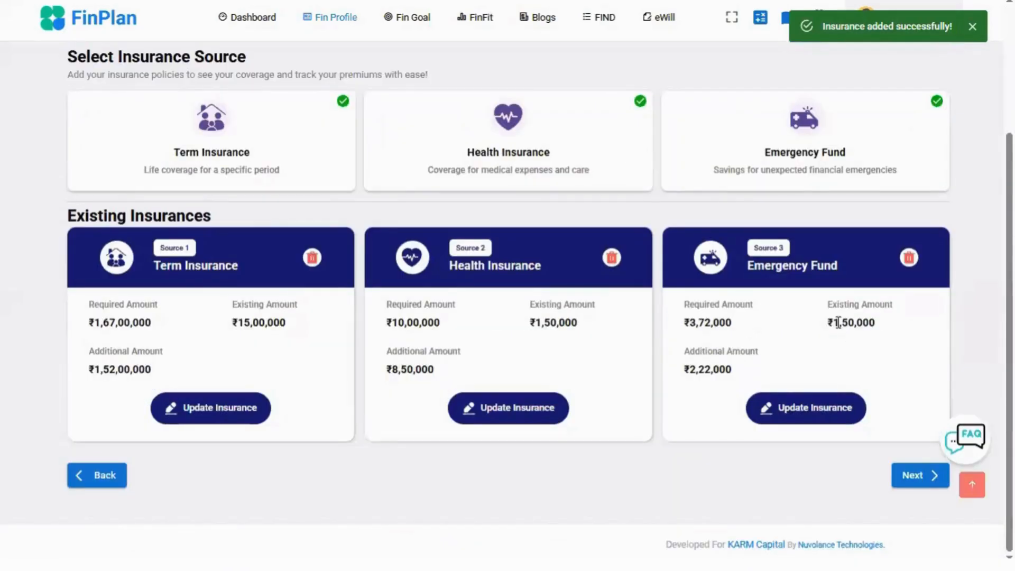
pyautogui.click(908, 477)
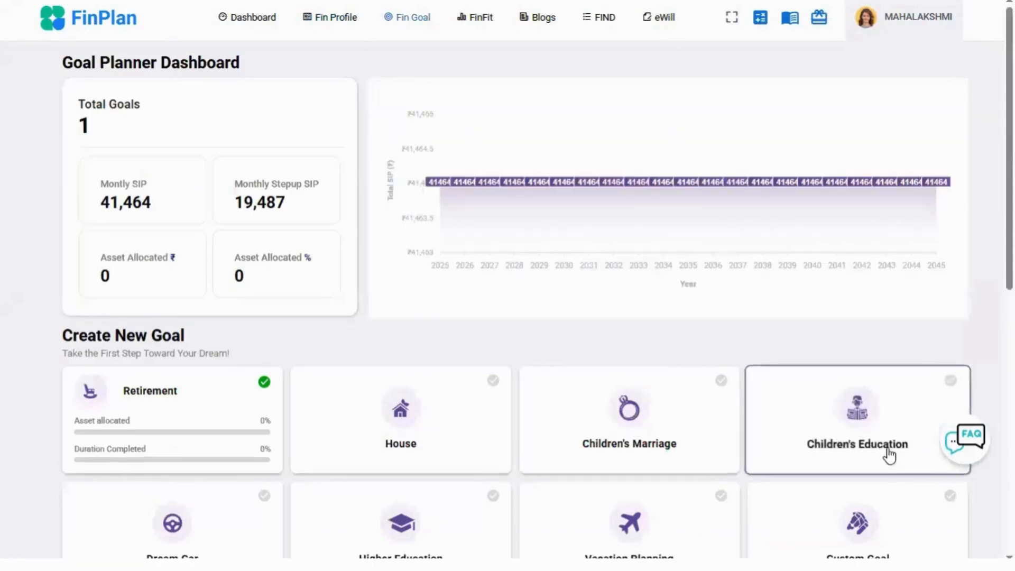